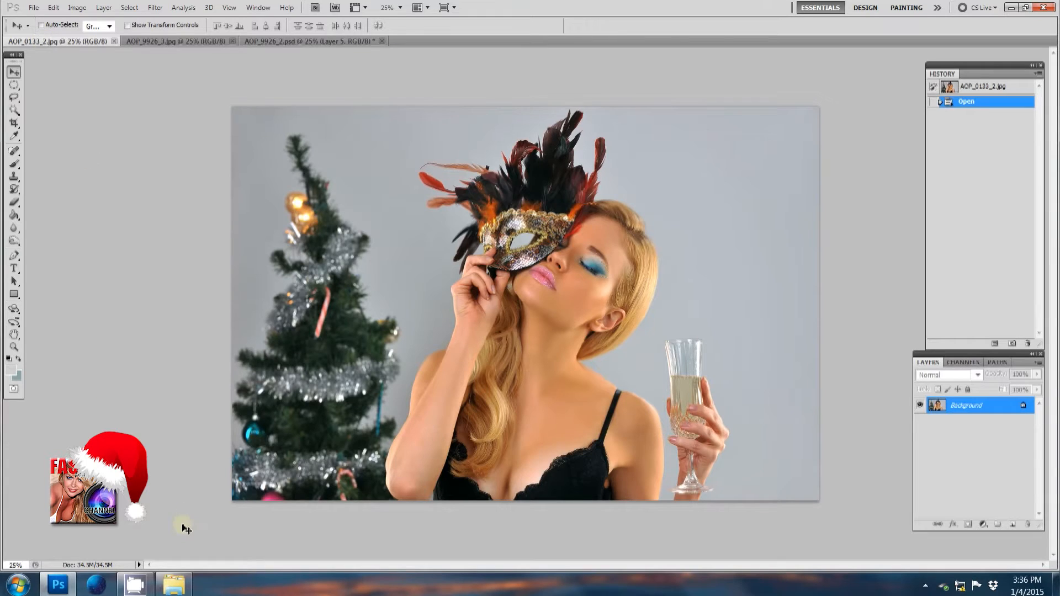
# Step: Bring the Bokech_Green_Blue_hi-rez image from the BG folder in Windows Explorer into the open AOP_0133_2.jpg document
pyautogui.click(174, 584)
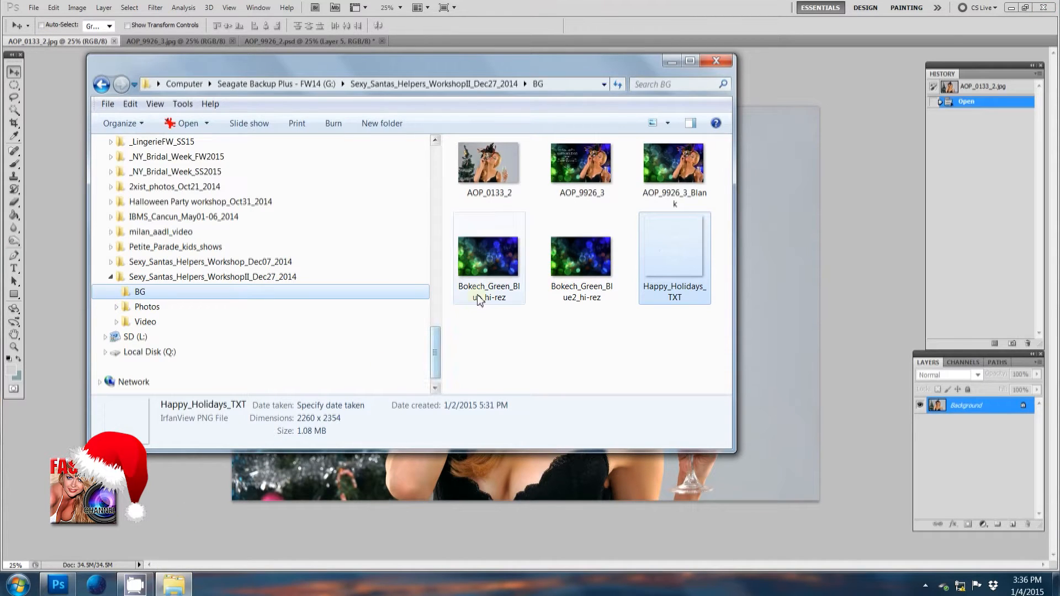
pyautogui.click(501, 261)
pyautogui.moveTo(502, 261); pyautogui.dragTo(757, 257)
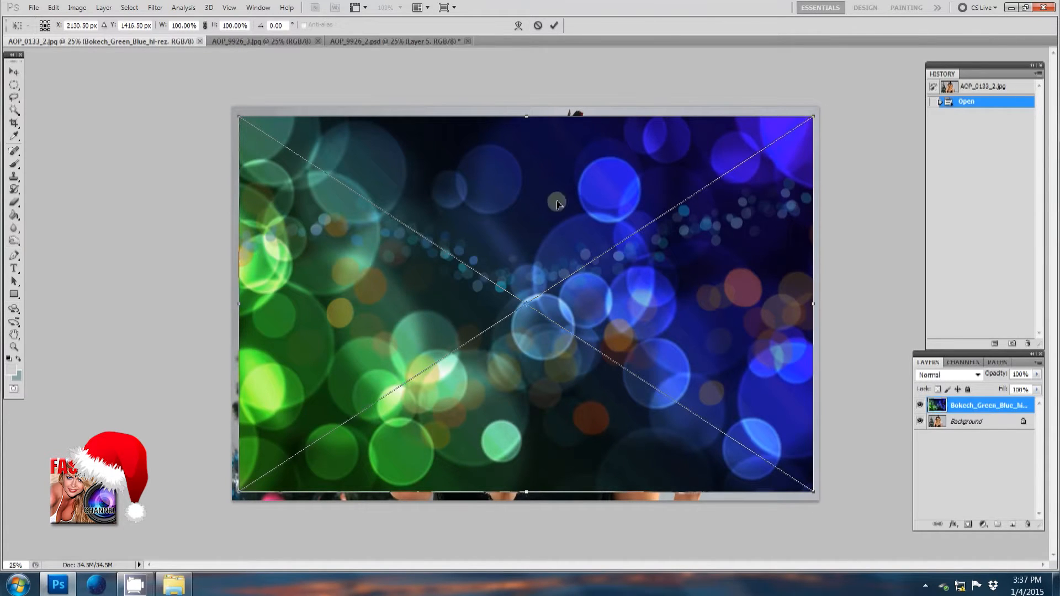
# Step: Stretch the placed bokeh image to about 102% width and 105% height so it covers the whole canvas, and commit the placement
pyautogui.moveTo(241, 119); pyautogui.dragTo(235, 110)
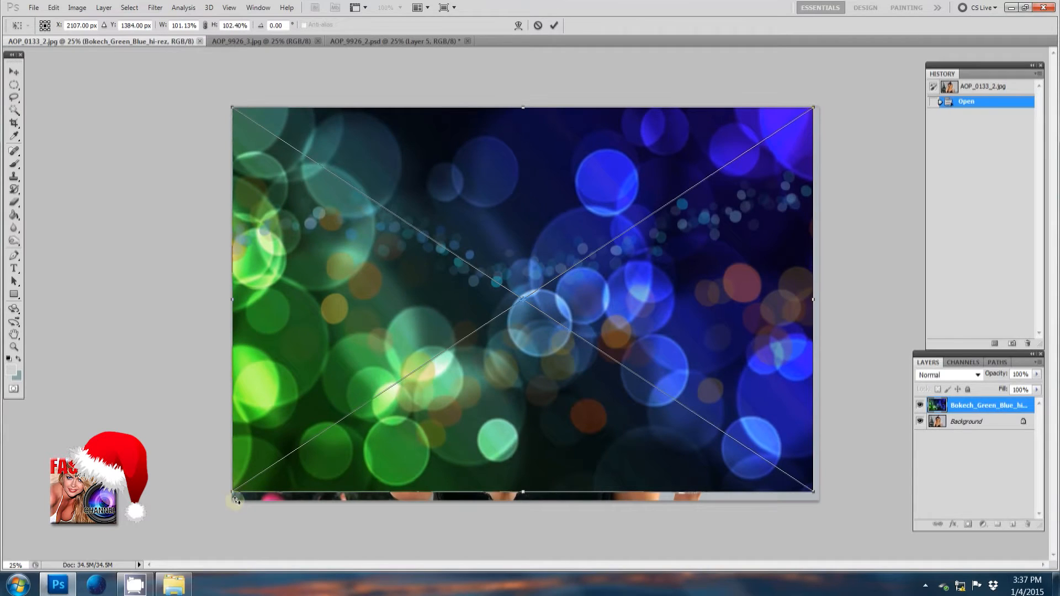
pyautogui.moveTo(232, 492); pyautogui.dragTo(233, 501)
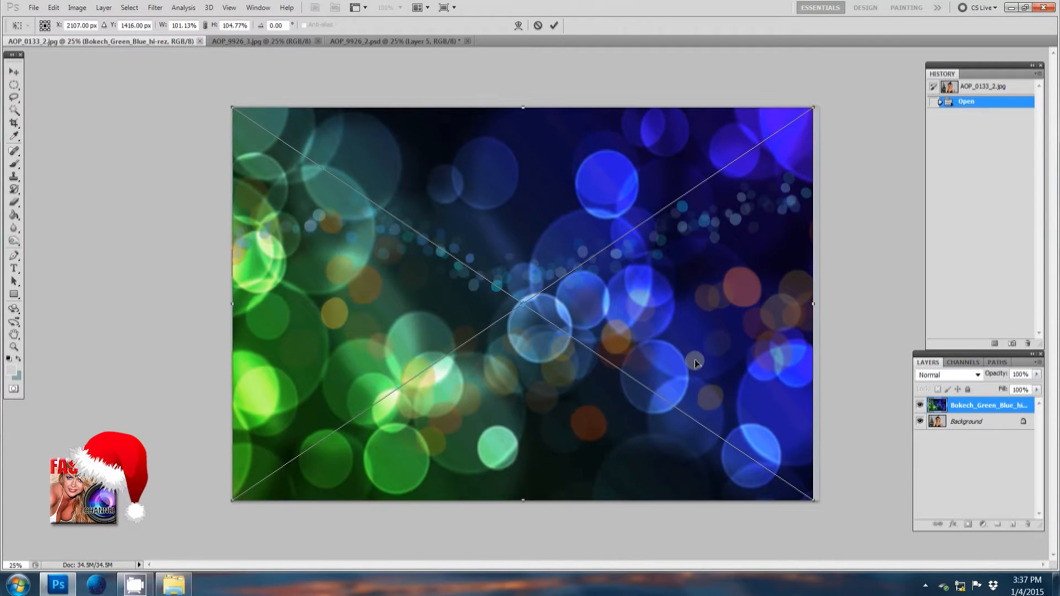
pyautogui.moveTo(816, 108); pyautogui.dragTo(820, 108)
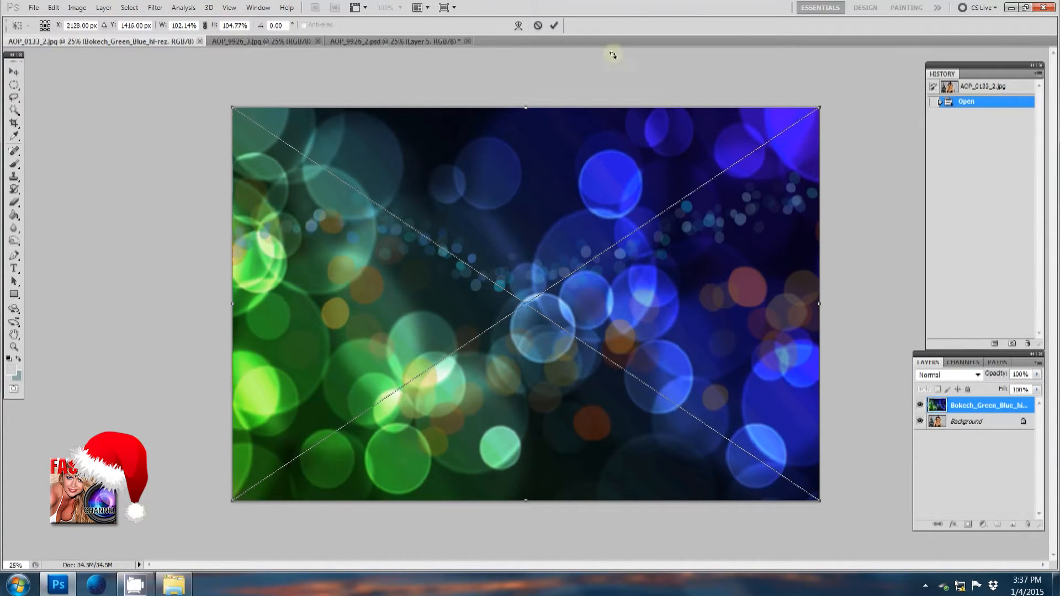
pyautogui.click(554, 26)
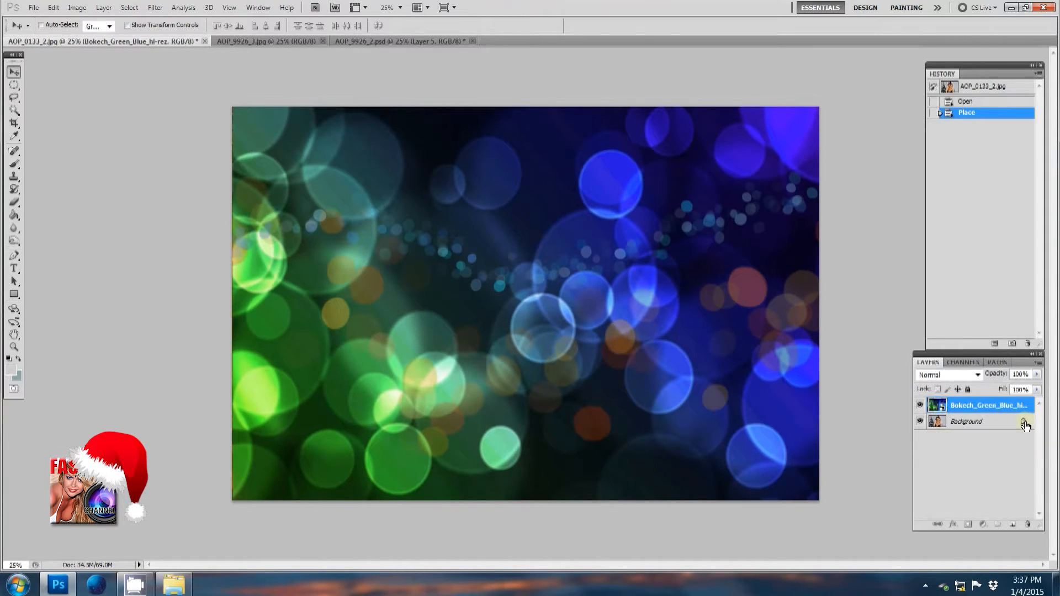
# Step: Convert the locked Background photo into a regular layer and move it above the bokeh layer, checking the order by toggling its visibility
pyautogui.moveTo(1024, 423); pyautogui.dragTo(1030, 523)
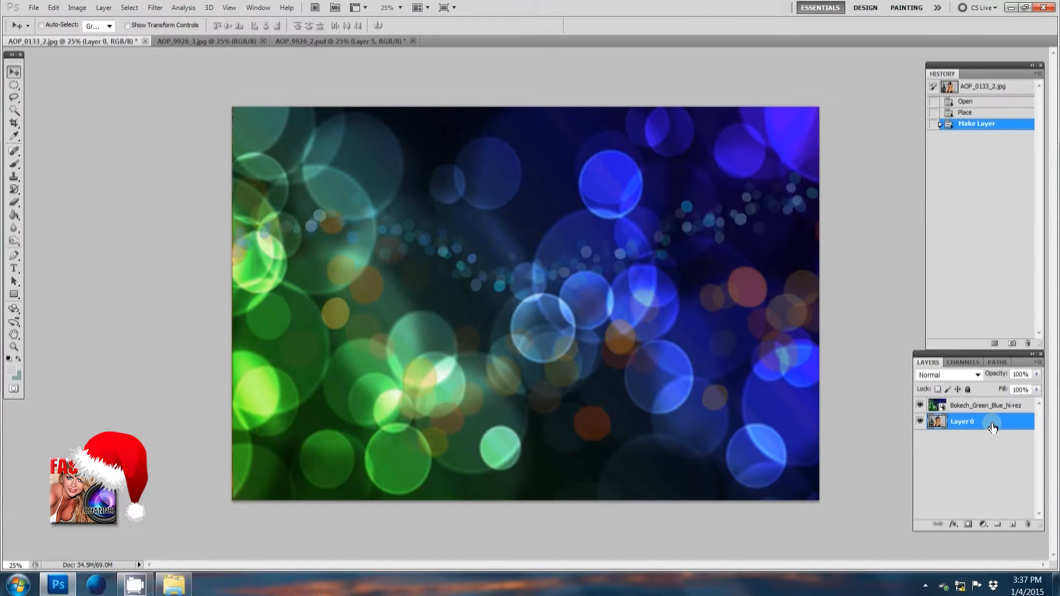
pyautogui.moveTo(986, 424); pyautogui.dragTo(984, 405)
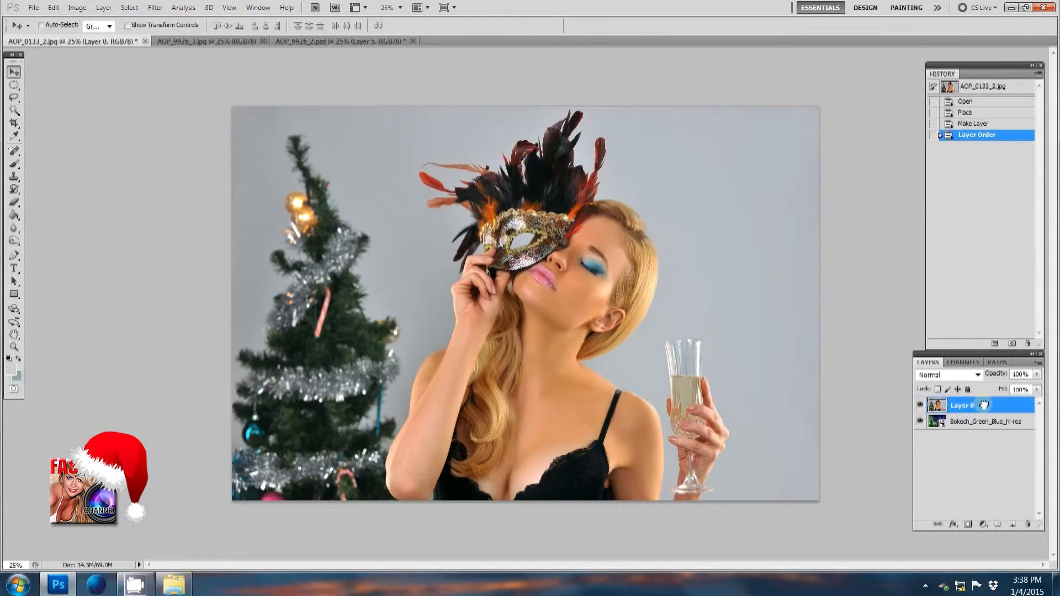
pyautogui.click(921, 406)
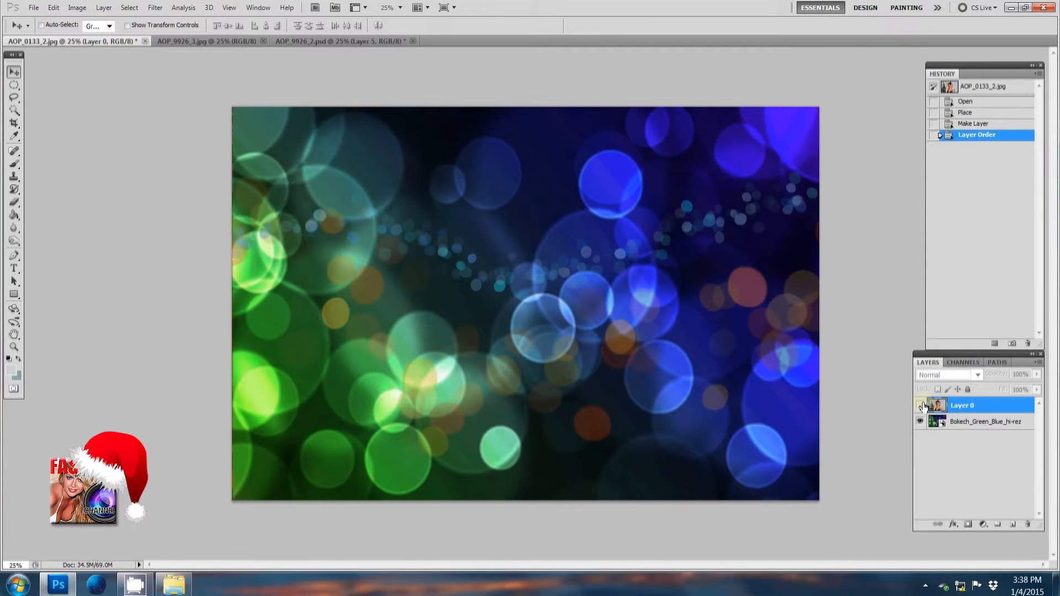
pyautogui.click(920, 406)
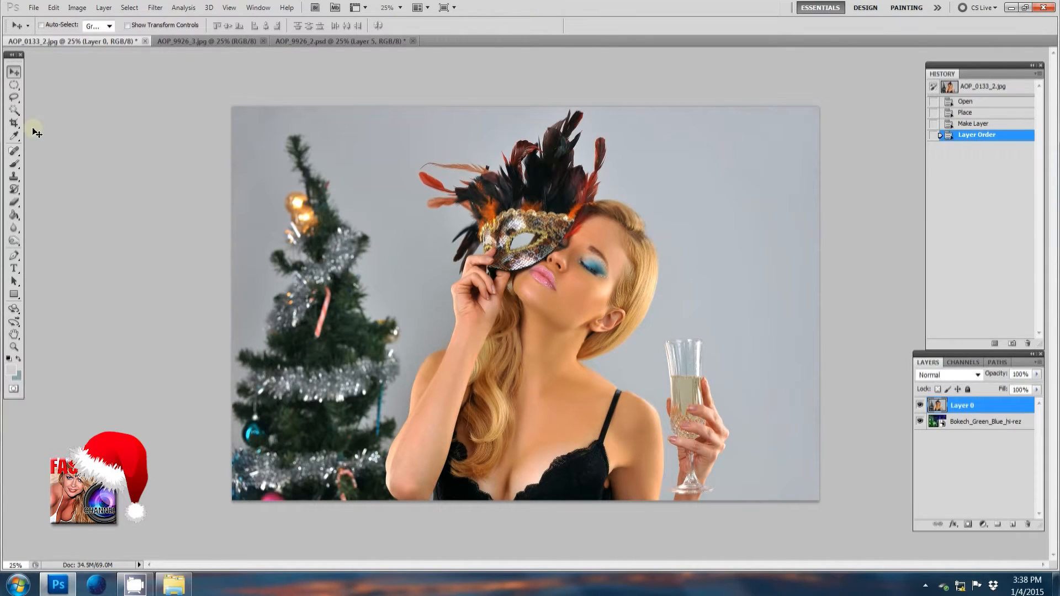
# Step: Select the grey studio backdrop around the woman and the Christmas tree with the Magic Wand, adding the missed areas
pyautogui.click(15, 111)
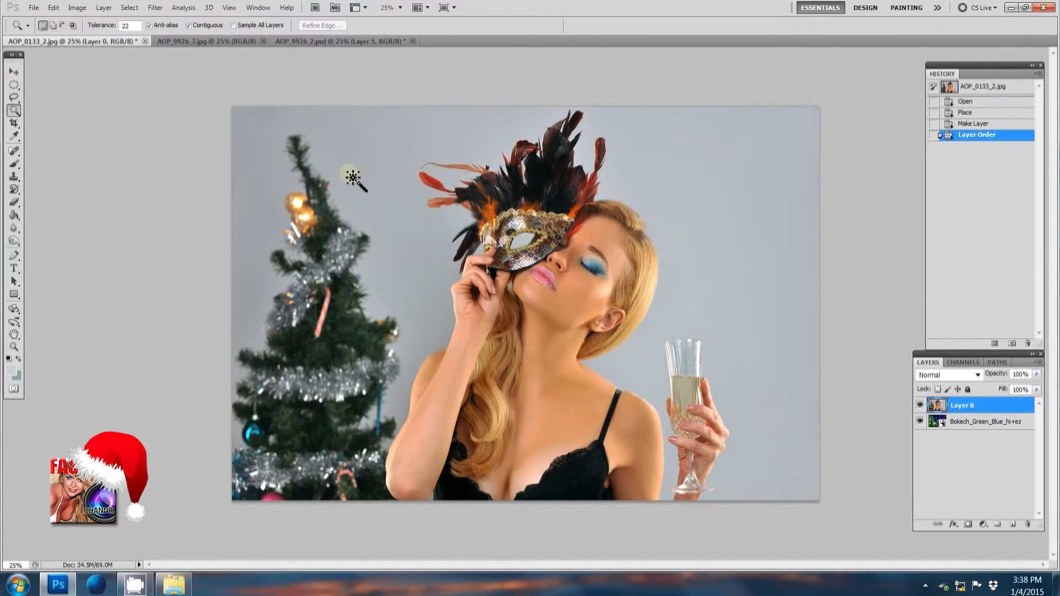
pyautogui.click(714, 221)
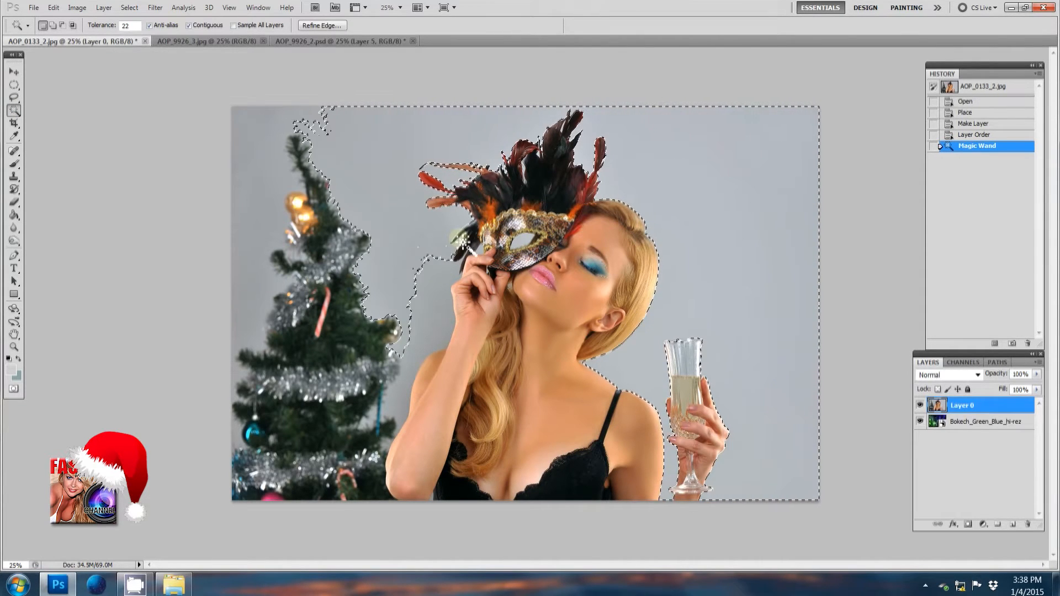
pyautogui.keyDown('shift'); pyautogui.click(420, 291); pyautogui.keyUp('shift')
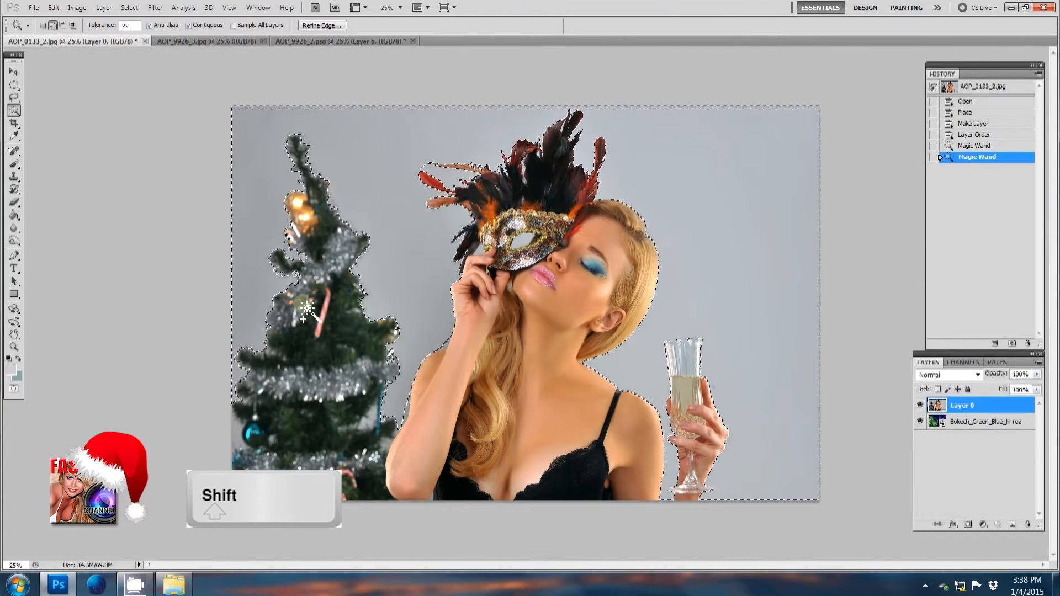
pyautogui.keyDown('shift'); pyautogui.click(410, 416); pyautogui.keyUp('shift')
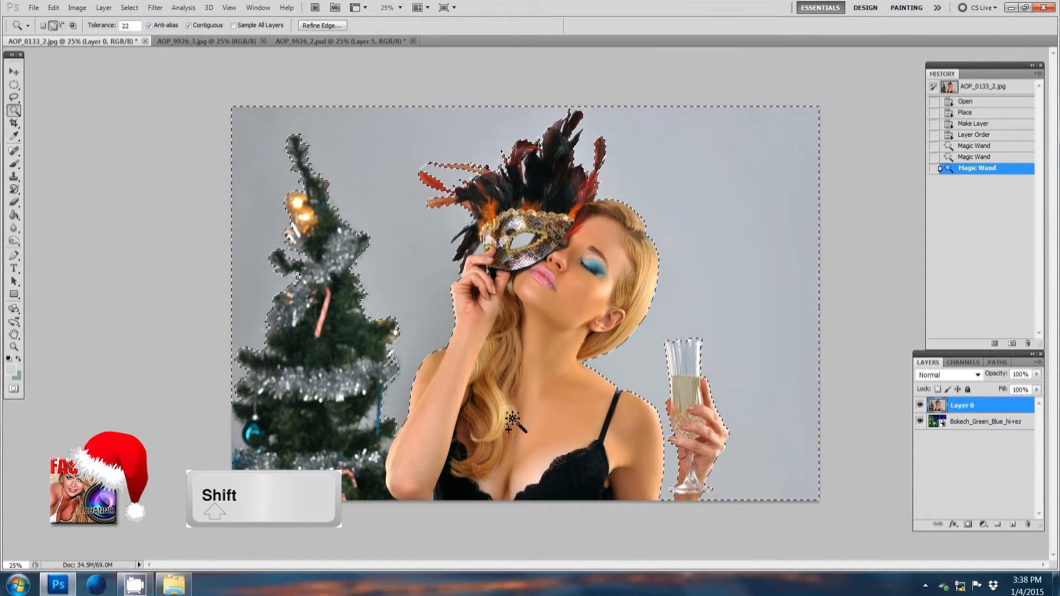
pyautogui.keyDown('shift'); pyautogui.click(360, 211); pyautogui.keyUp('shift')
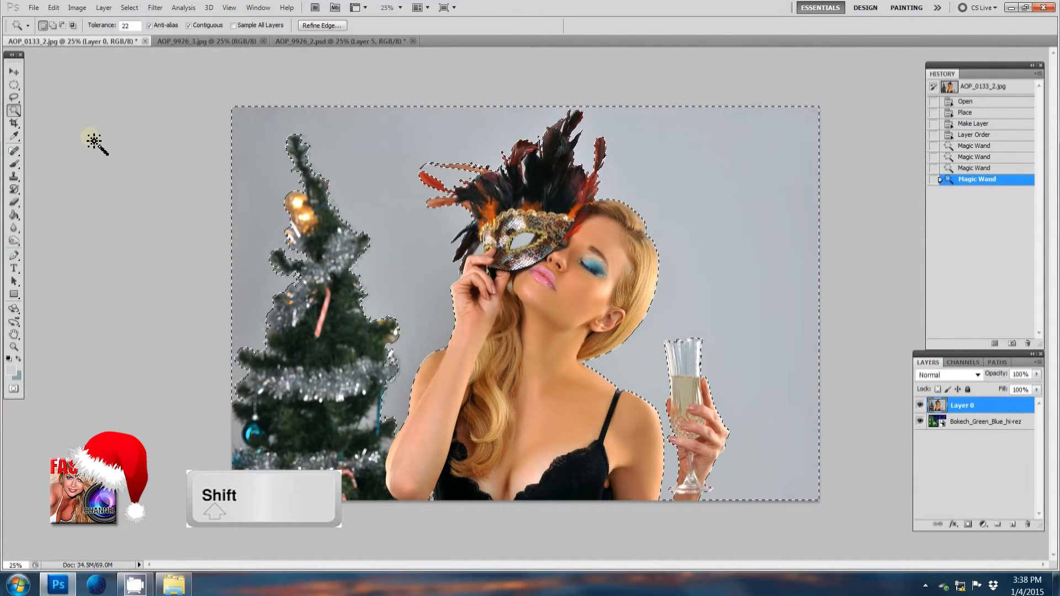
# Step: Add the whole Christmas tree to the selection with the Lasso, and refine the selection edge along the woman's forearm and elbow
pyautogui.click(15, 97)
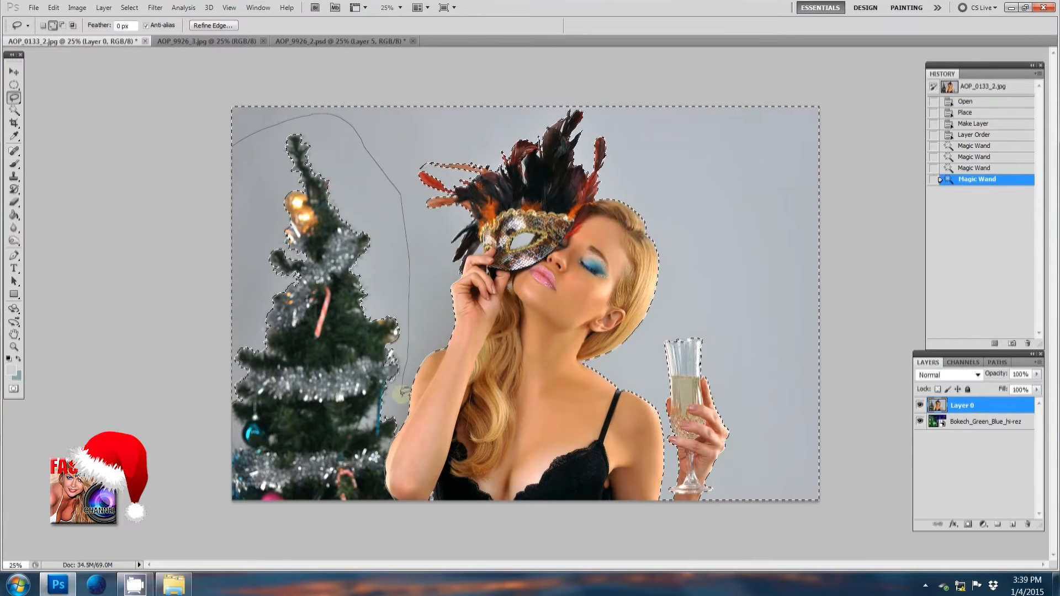
pyautogui.moveTo(402, 393); pyautogui.dragTo(400, 399)
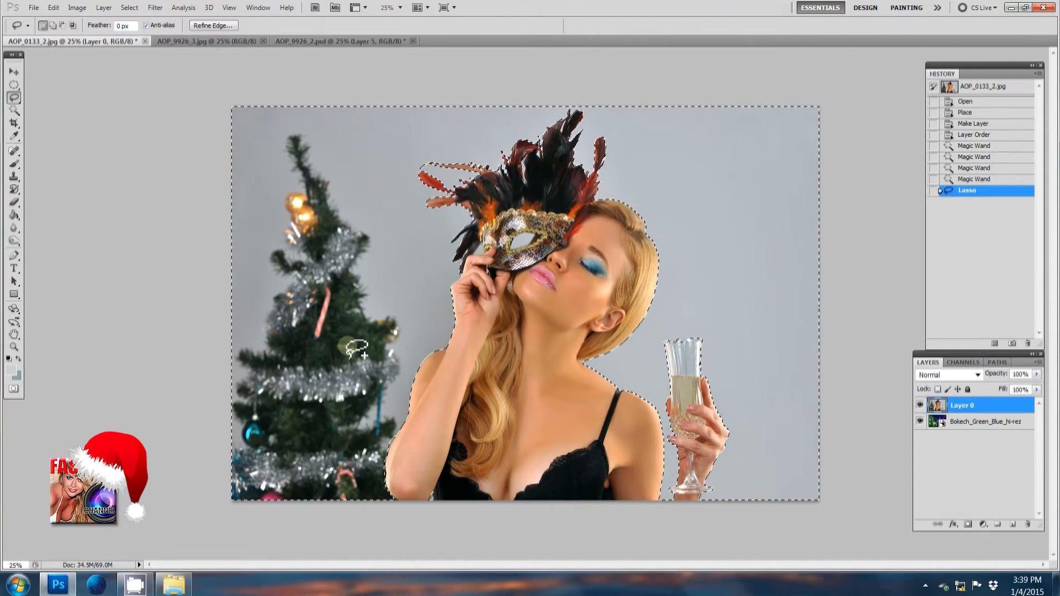
pyautogui.hotkey('ctrl', '+')
pyautogui.hotkey('ctrl', '+')
pyautogui.hotkey('ctrl', '+')
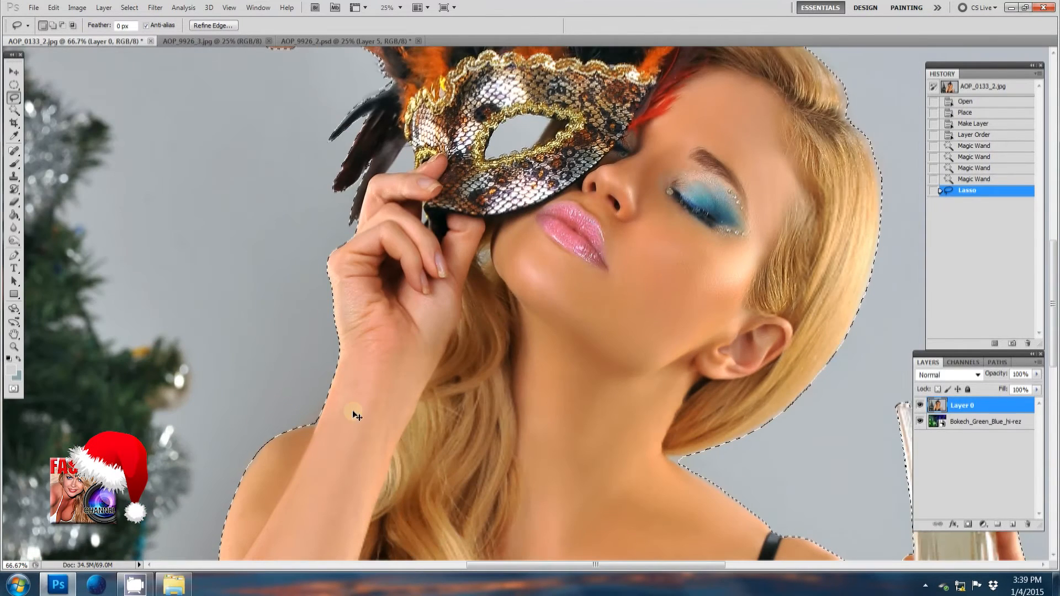
pyautogui.moveTo(343, 438); pyautogui.dragTo(367, 238)
pyautogui.moveTo(366, 486); pyautogui.dragTo(400, 319)
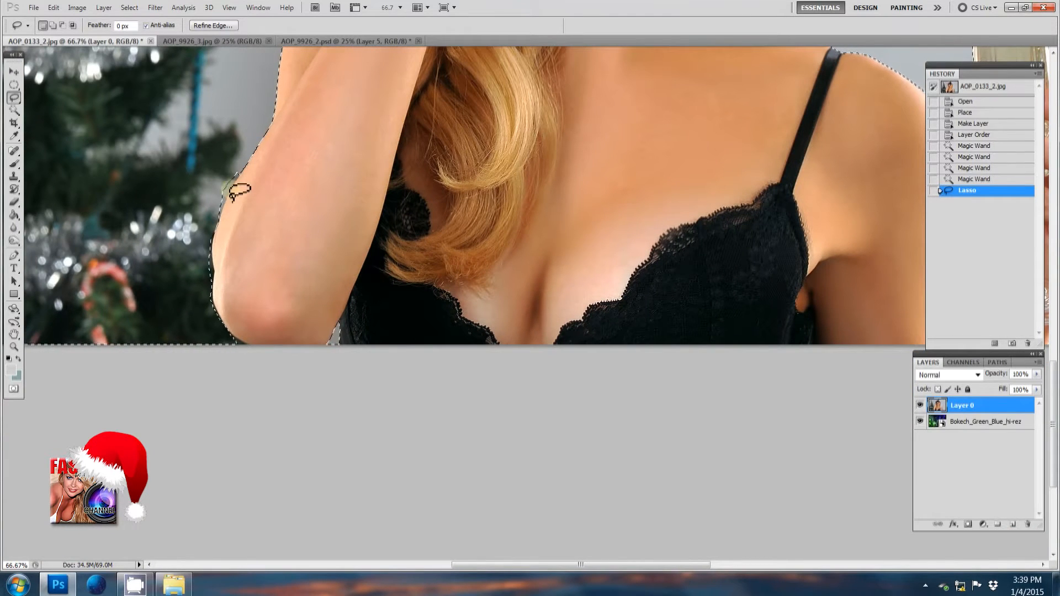
pyautogui.press('v')
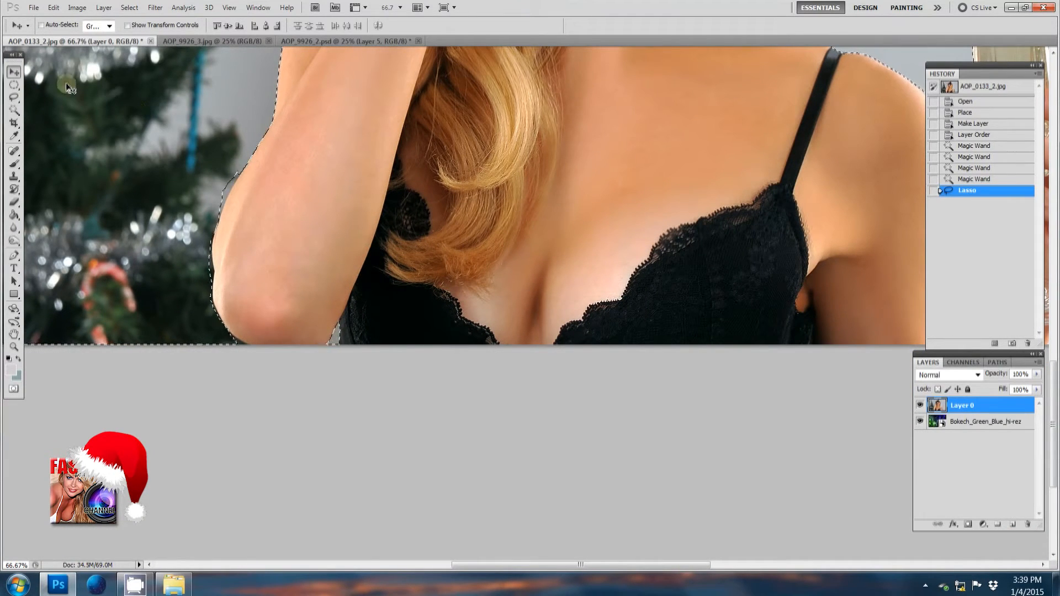
pyautogui.press('l')
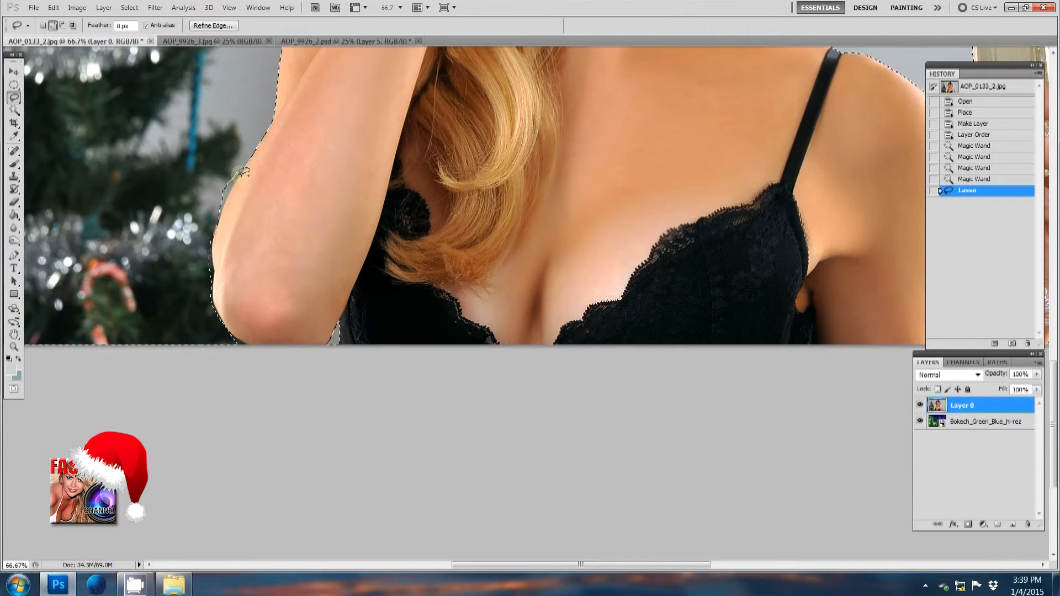
pyautogui.moveTo(222, 211); pyautogui.dragTo(220, 218)
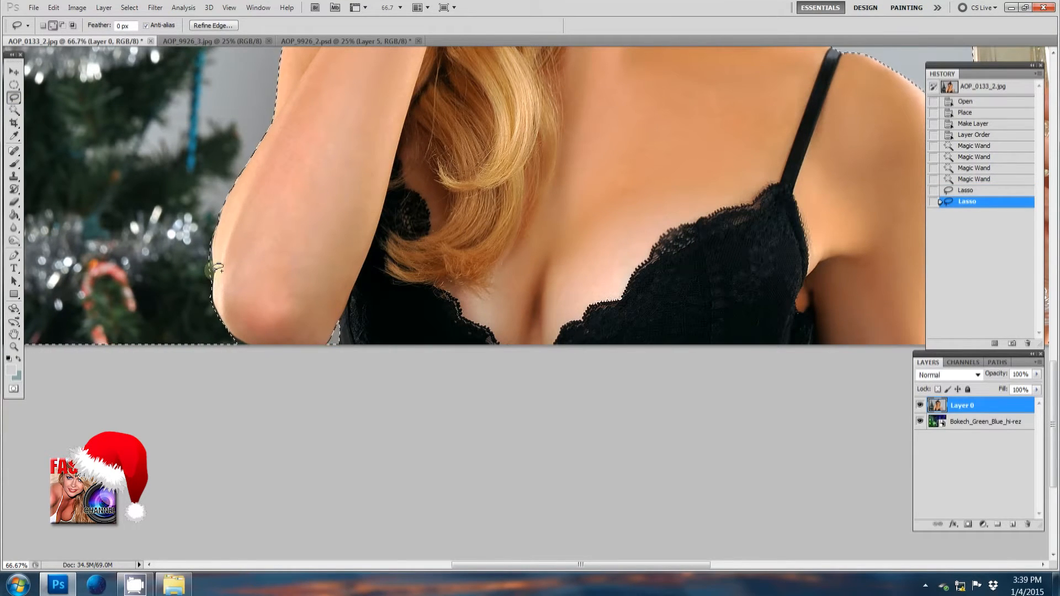
pyautogui.moveTo(211, 290); pyautogui.dragTo(213, 291)
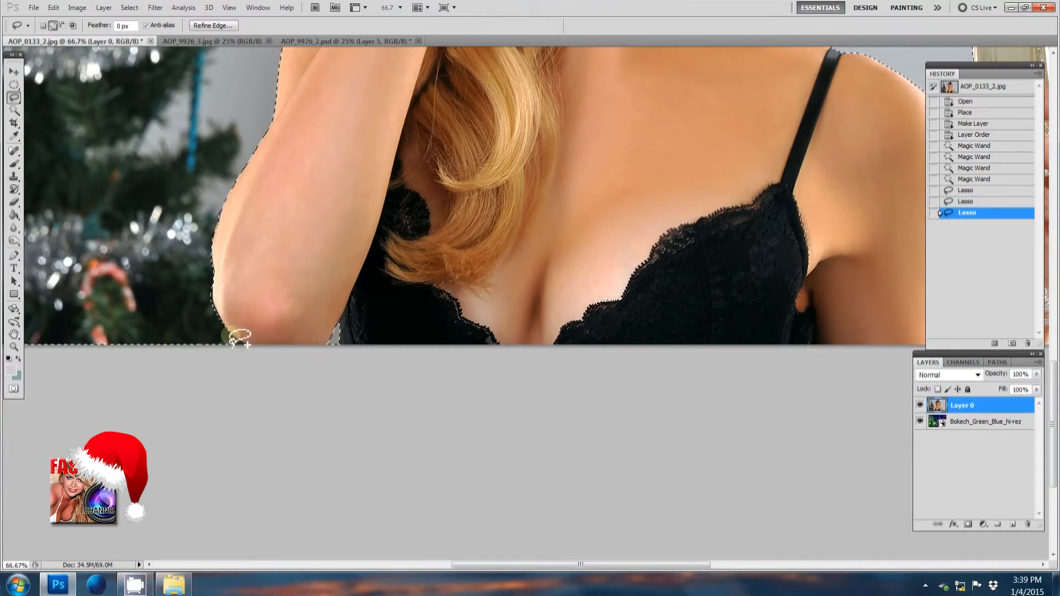
pyautogui.moveTo(224, 356); pyautogui.dragTo(215, 350)
# Step: Add the small backdrop gaps between the mask's central feathers to the selection with the Lasso
pyautogui.moveTo(573, 183); pyautogui.dragTo(499, 387)
pyautogui.moveTo(583, 232); pyautogui.dragTo(552, 403)
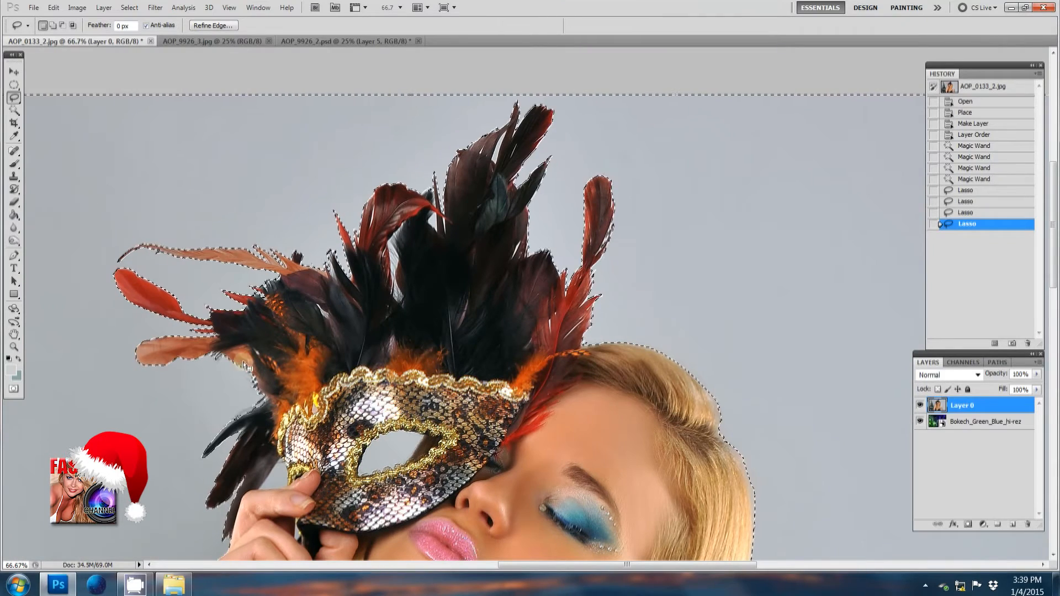
pyautogui.press('shift')
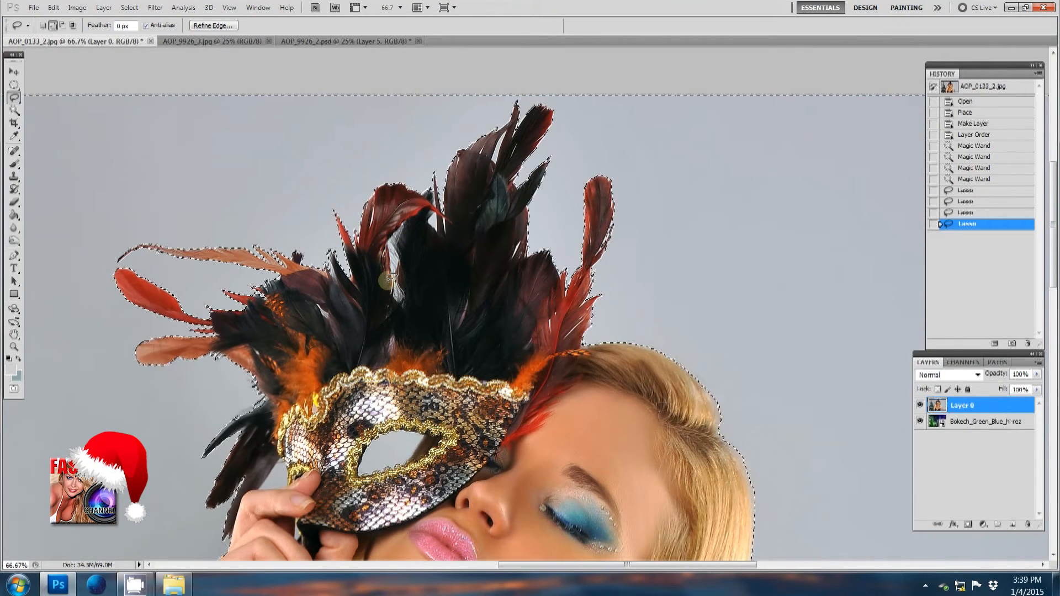
pyautogui.moveTo(401, 303); pyautogui.dragTo(410, 301)
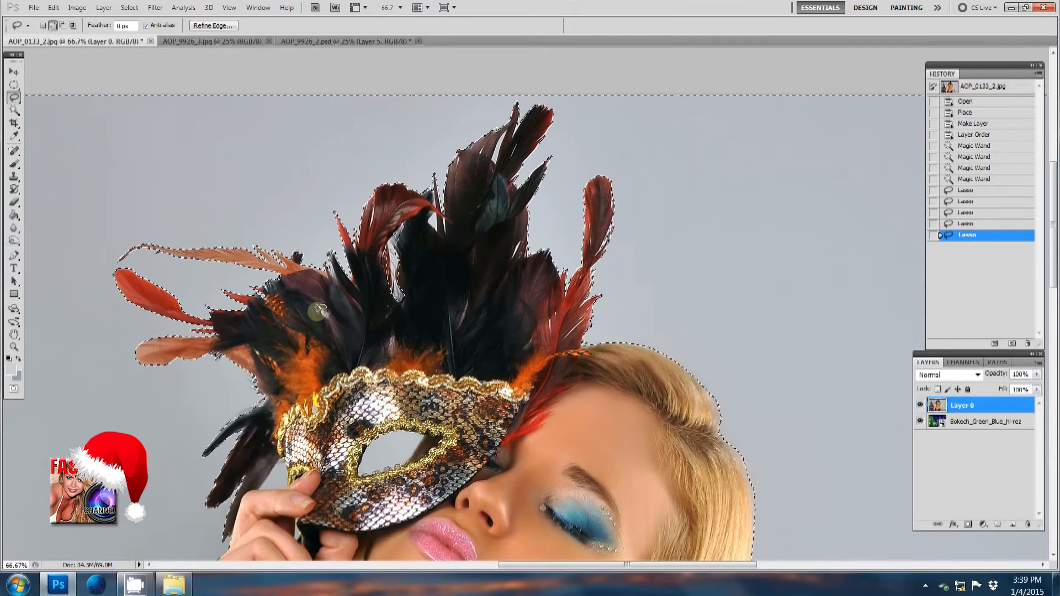
pyautogui.moveTo(326, 316); pyautogui.dragTo(323, 320)
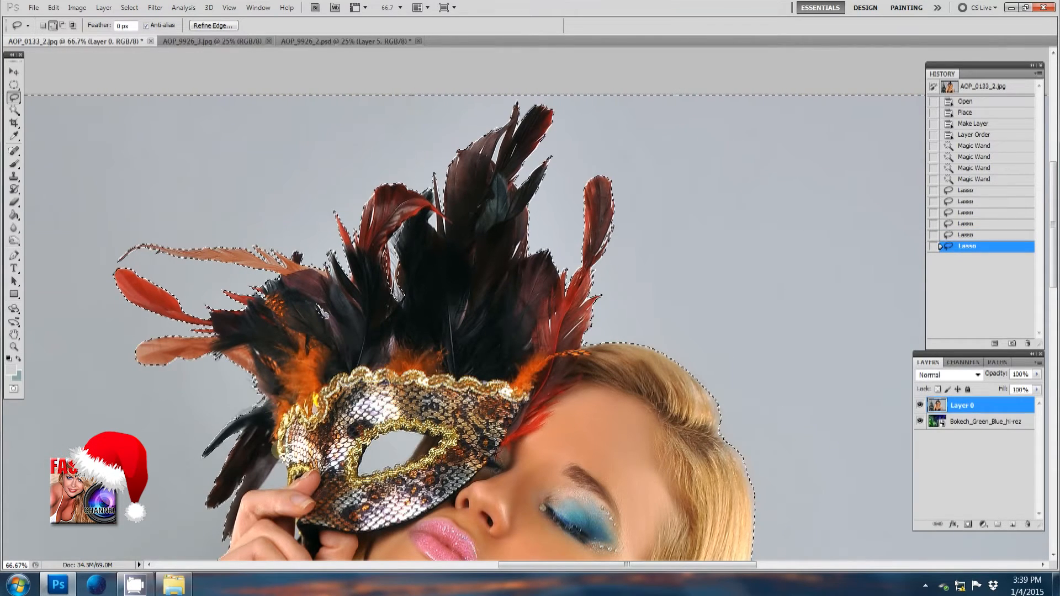
# Step: Add the backdrop patches beside the mask, inside its eye hole and between the fingers to the selection with the Magic Wand
pyautogui.press('w')
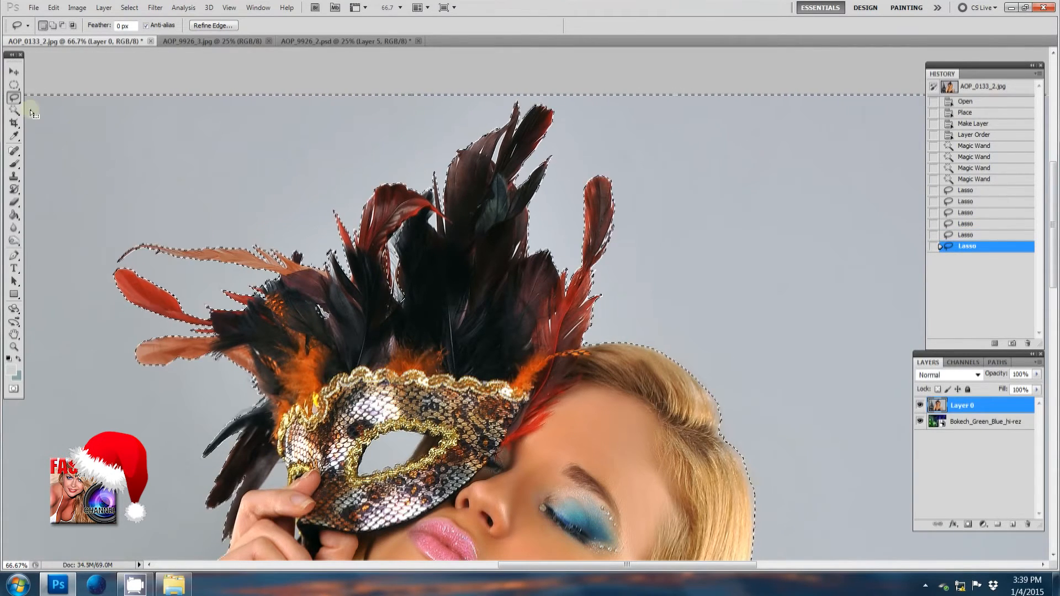
pyautogui.press('shift')
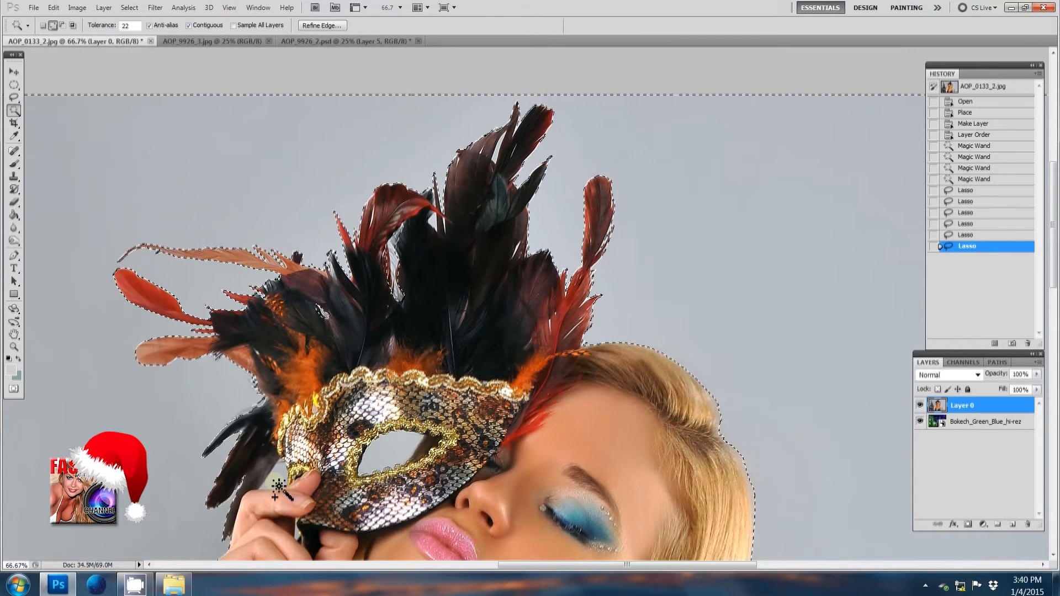
pyautogui.keyDown('shift'); pyautogui.click(279, 486); pyautogui.keyUp('shift')
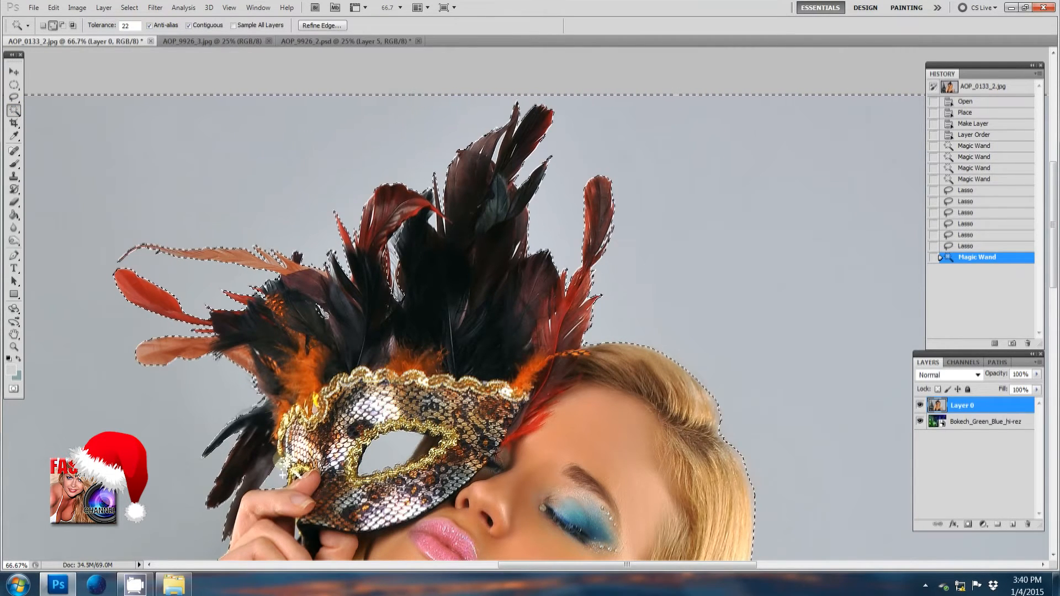
pyautogui.keyDown('shift'); pyautogui.click(323, 470); pyautogui.keyUp('shift')
pyautogui.keyDown('shift'); pyautogui.click(383, 457); pyautogui.keyUp('shift')
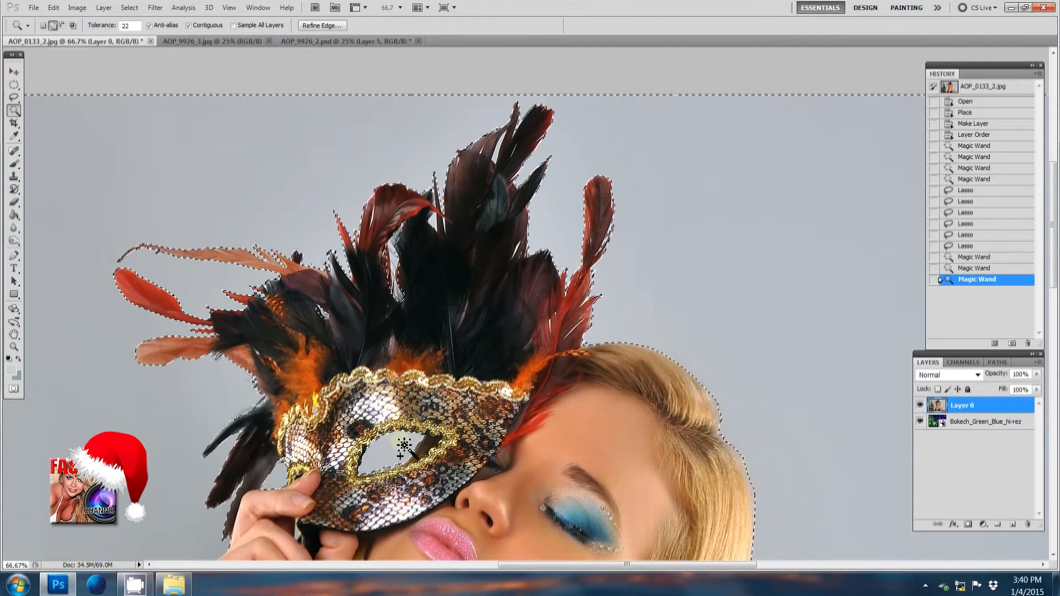
pyautogui.keyDown('shift'); pyautogui.click(298, 533); pyautogui.keyUp('shift')
pyautogui.keyDown('shift'); pyautogui.click(303, 532); pyautogui.keyUp('shift')
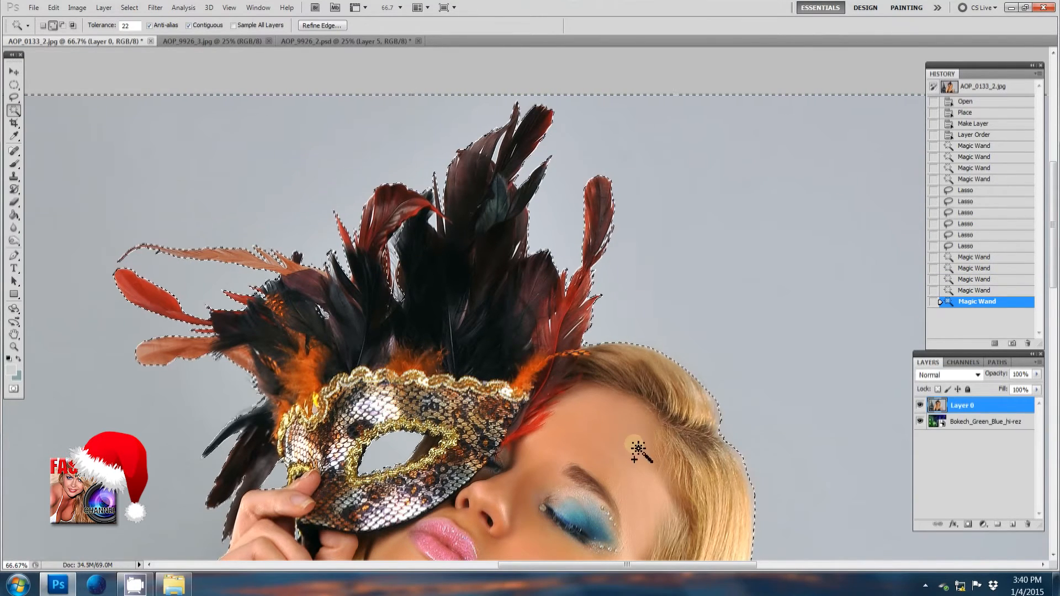
# Step: Add more backdrop gaps among the mask's feathers with the Magic Wand, undoing the stray selection of the black feathers
pyautogui.keyDown('shift'); pyautogui.click(554, 330); pyautogui.keyUp('shift')
pyautogui.keyDown('shift'); pyautogui.click(576, 334); pyautogui.keyUp('shift')
pyautogui.keyDown('shift'); pyautogui.click(575, 334); pyautogui.keyUp('shift')
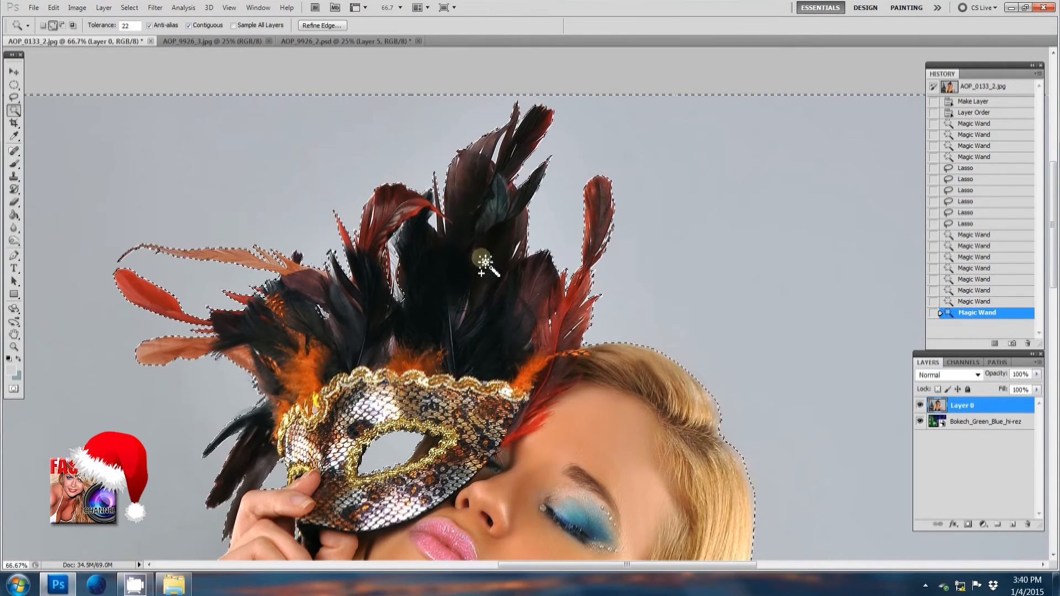
pyautogui.keyDown('shift'); pyautogui.click(440, 224); pyautogui.keyUp('shift')
pyautogui.keyDown('shift'); pyautogui.click(467, 248); pyautogui.keyUp('shift')
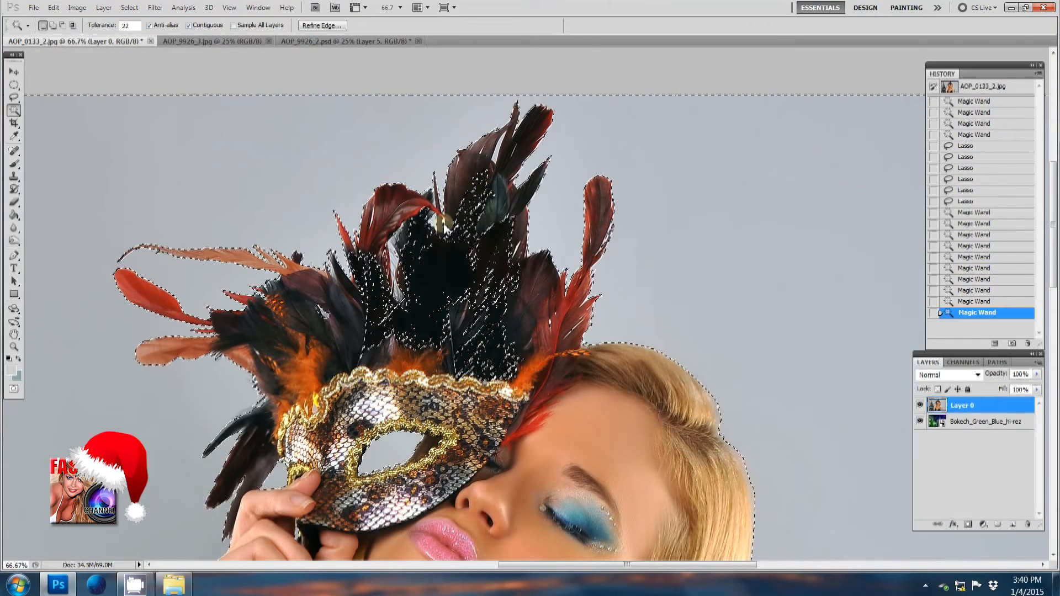
pyautogui.hotkey('ctrl', 'z')
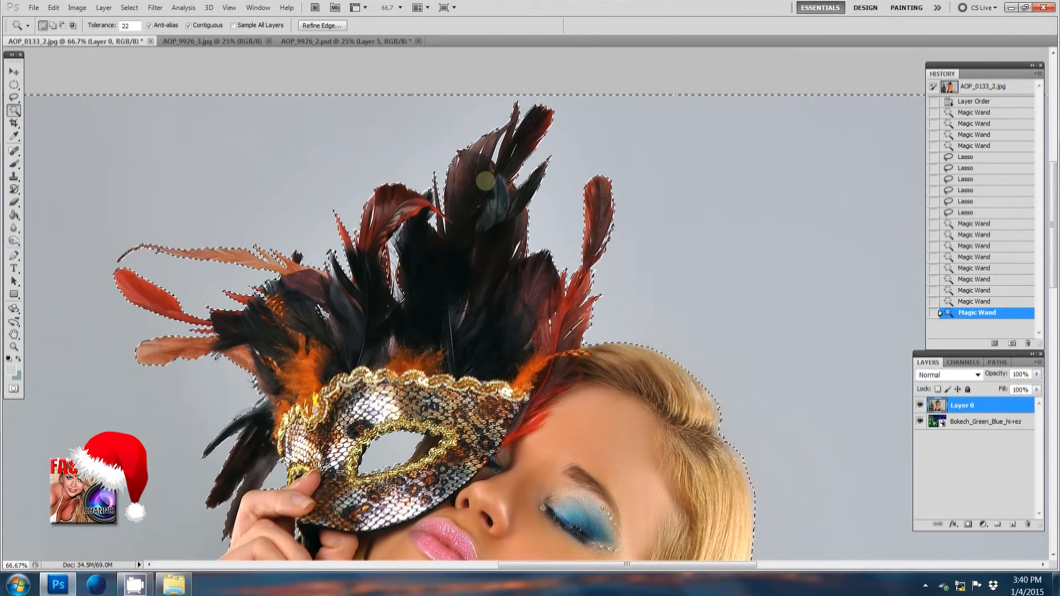
# Step: Add one more gap among the upper feathers with the Magic Wand, and invert the selection to the woman
pyautogui.keyDown('shift'); pyautogui.click(502, 176); pyautogui.keyUp('shift')
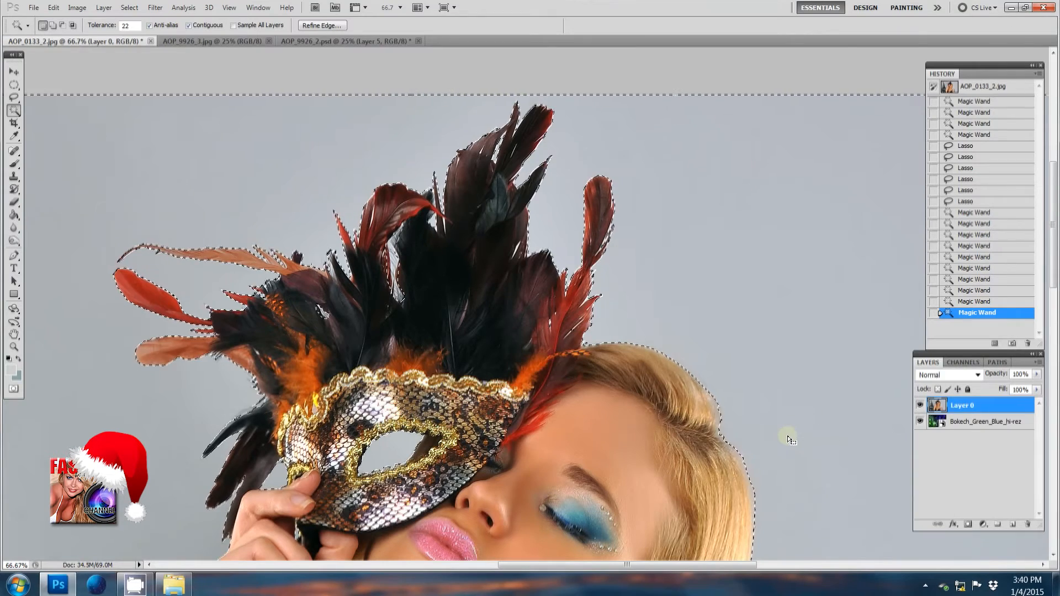
pyautogui.moveTo(786, 438); pyautogui.dragTo(738, 326)
pyautogui.moveTo(759, 403); pyautogui.dragTo(701, 303)
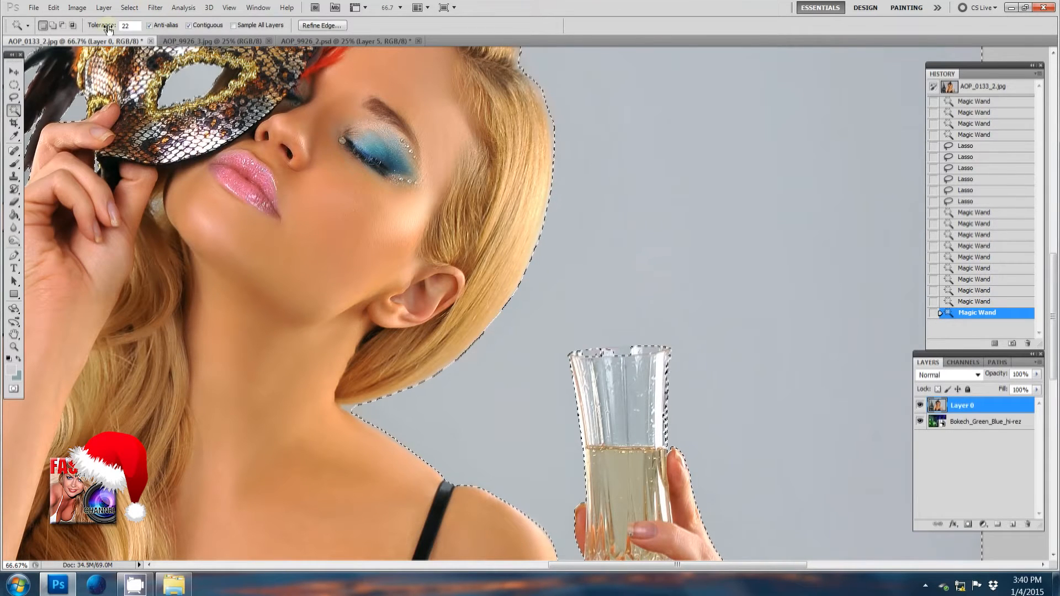
pyautogui.click(125, 8)
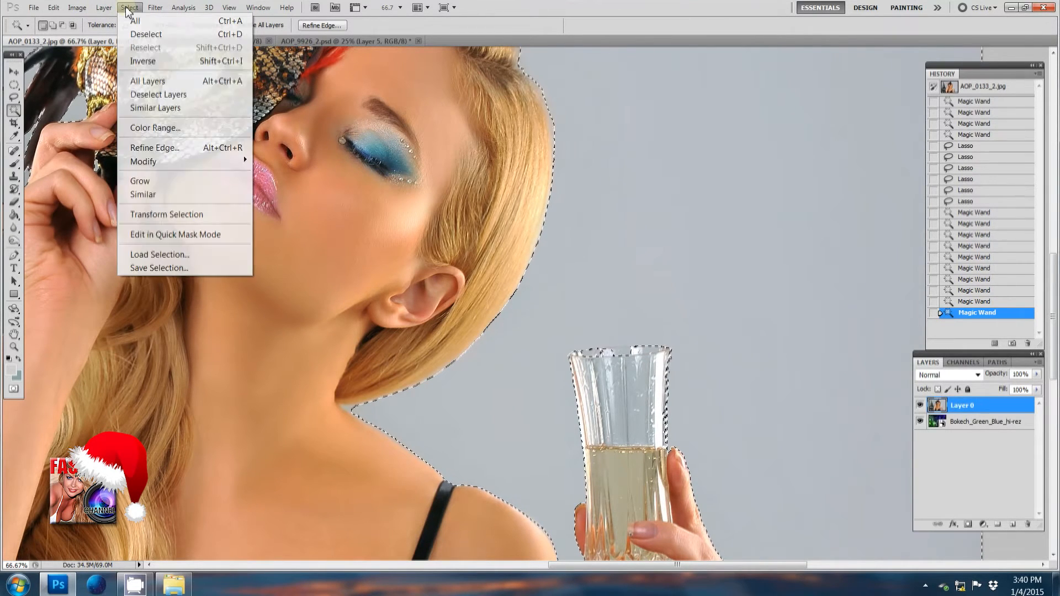
pyautogui.click(143, 62)
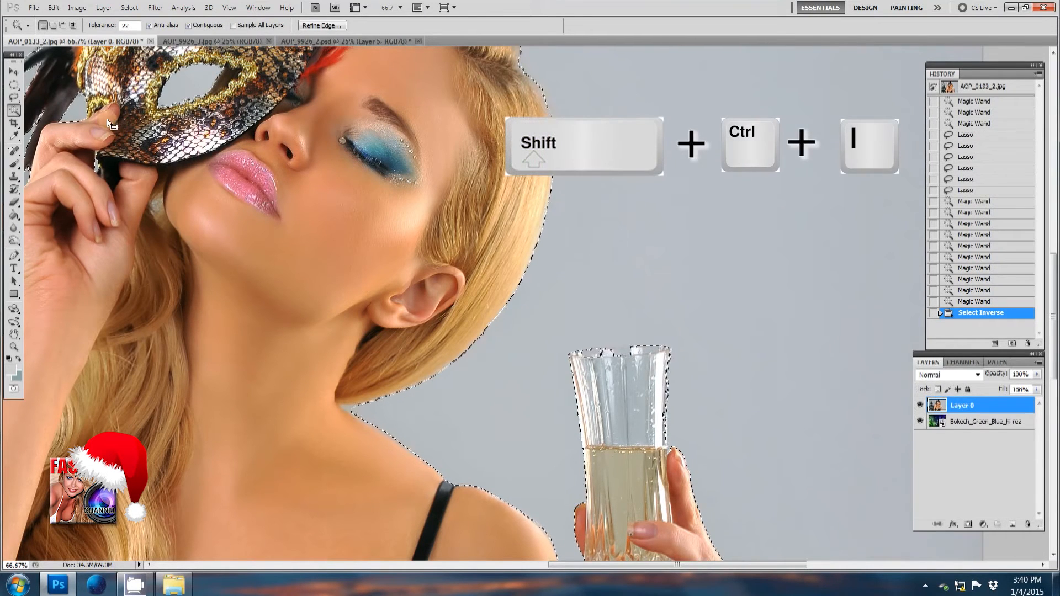
# Step: Add the missing parts of the champagne glass's rim and base to the selection with the Lasso
pyautogui.press('l')
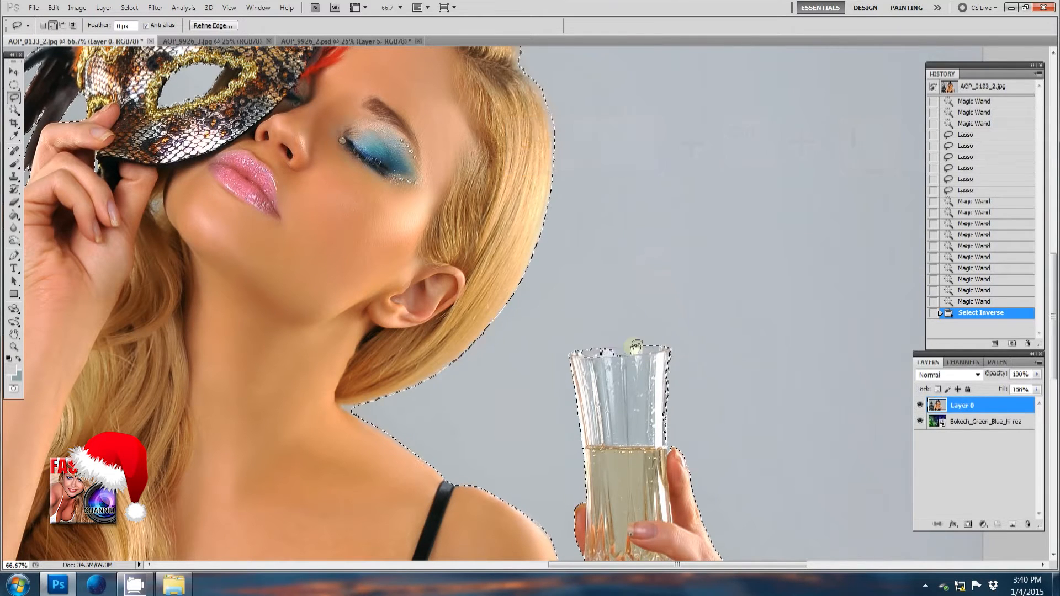
pyautogui.moveTo(590, 349)
pyautogui.mouseDown()
pyautogui.moveTo(658, 359)
pyautogui.moveTo(671, 372)
pyautogui.moveTo(676, 439)
pyautogui.moveTo(674, 372)
pyautogui.moveTo(661, 426)
pyautogui.mouseUp()
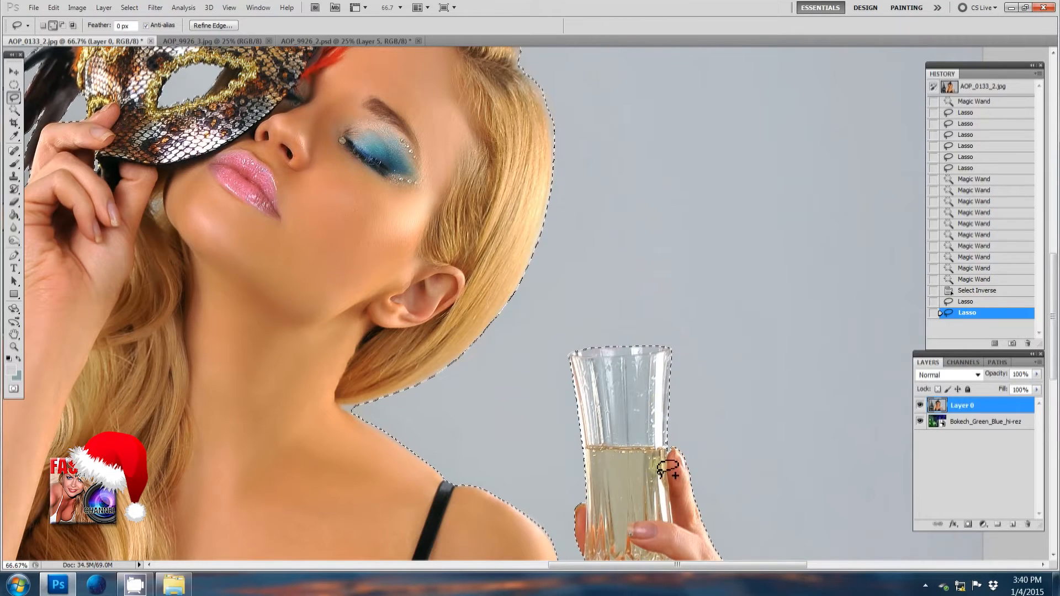
pyautogui.moveTo(633, 466); pyautogui.dragTo(596, 342)
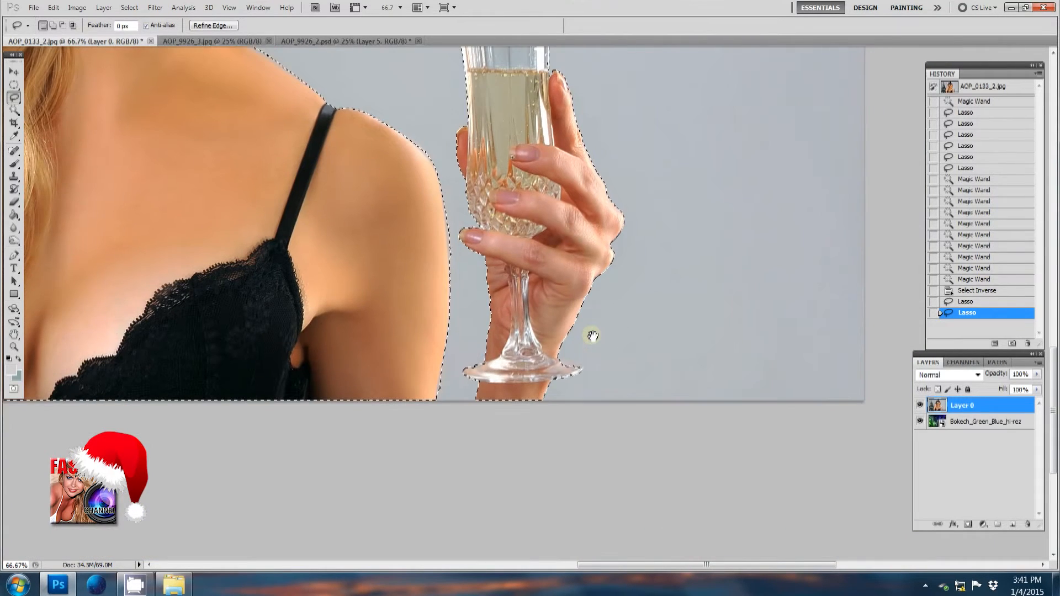
pyautogui.press('shift')
pyautogui.moveTo(547, 377); pyautogui.dragTo(519, 380)
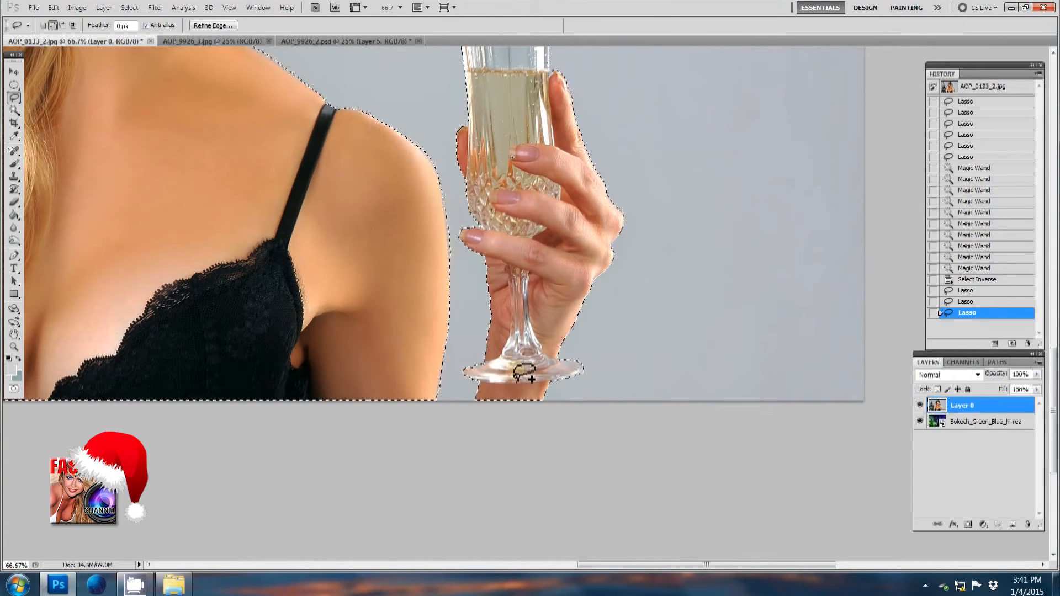
pyautogui.moveTo(468, 375); pyautogui.dragTo(501, 391)
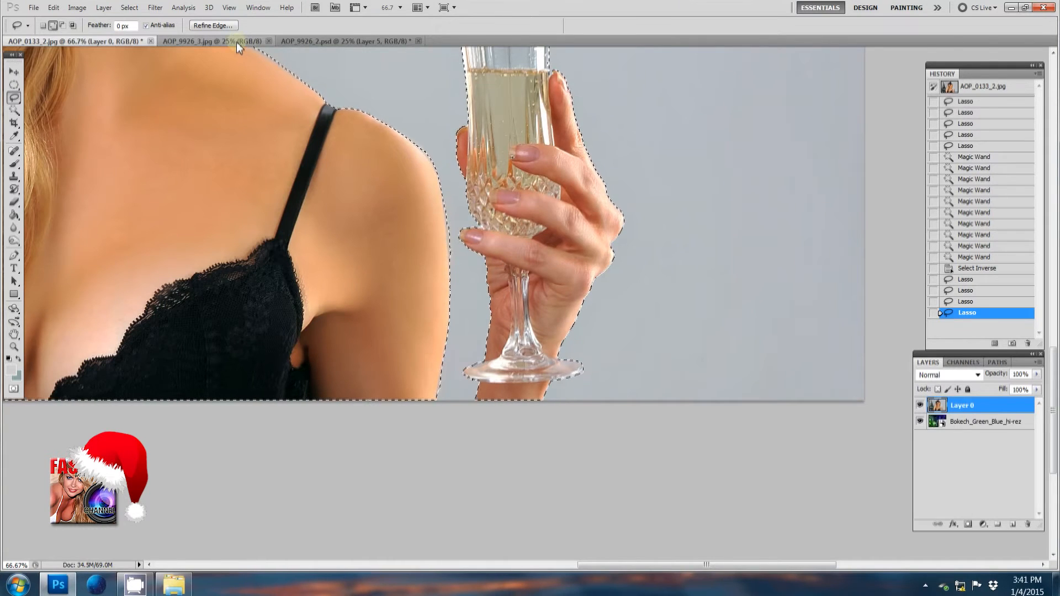
# Step: Extend the inverted backdrop selection beside the glass with the Magic Wand, invert it back, and add the glass base again with the Lasso
pyautogui.hotkey('shift', 'ctrl', 'i')
pyautogui.click(14, 110)
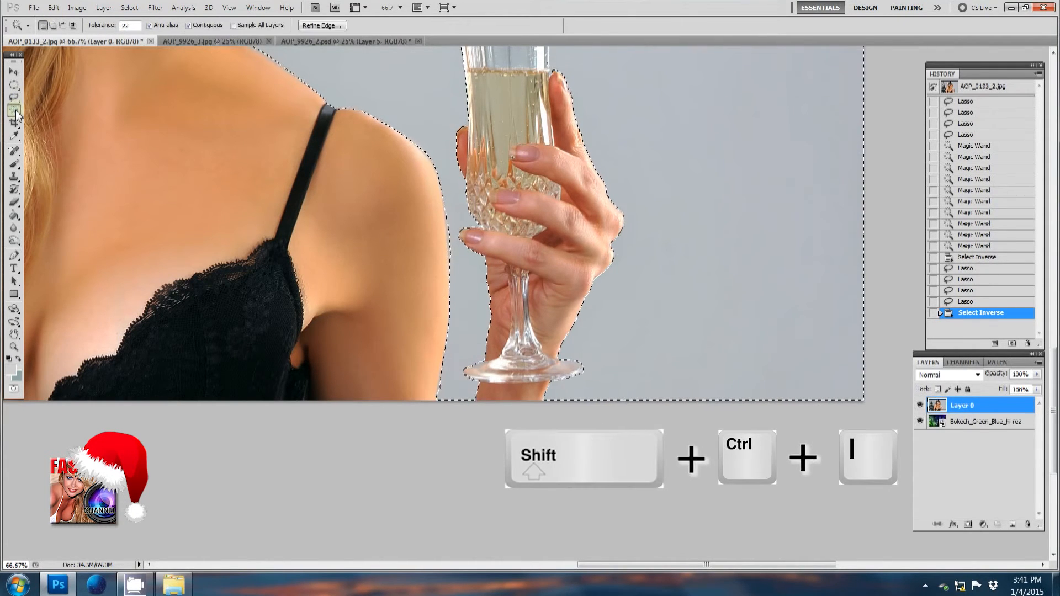
pyautogui.click(452, 231)
pyautogui.hotkey('shift', 'ctrl', 'i')
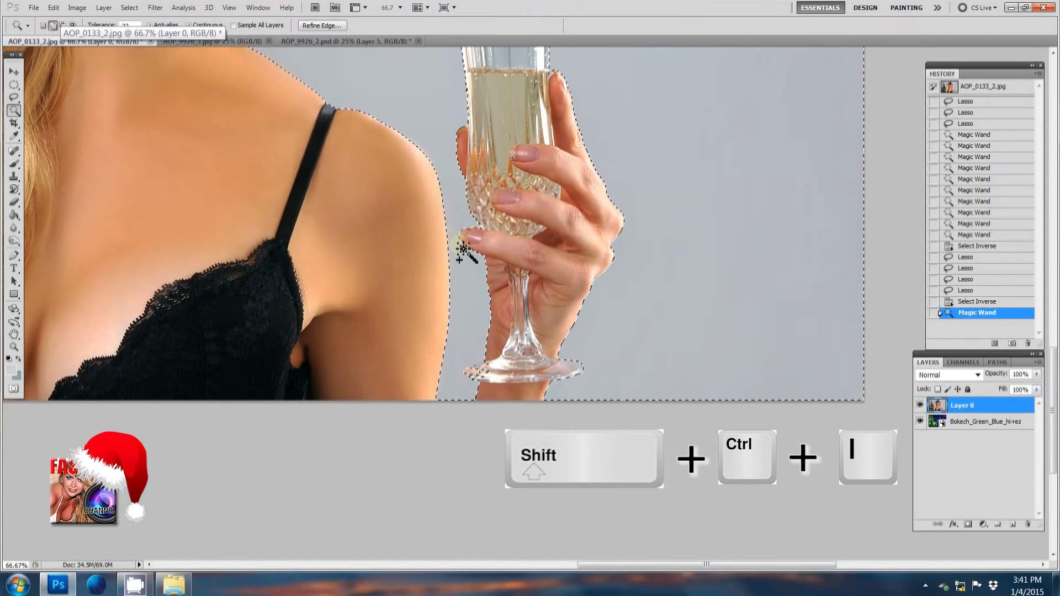
pyautogui.press('l')
pyautogui.moveTo(473, 377); pyautogui.dragTo(515, 381)
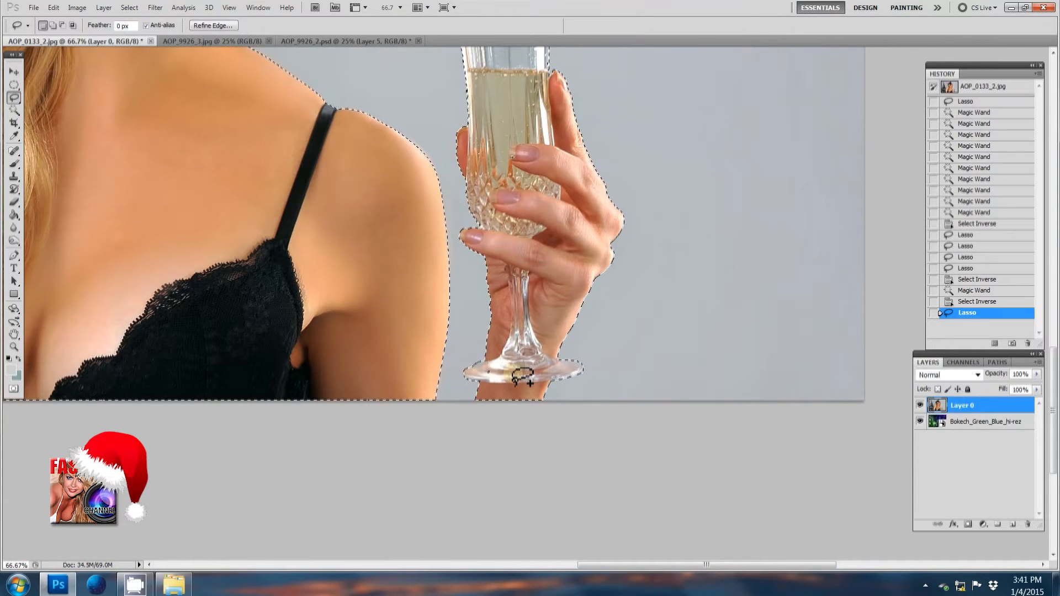
# Step: Examine the selection outline around the woman, from the champagne glass up to the mask's feathers
pyautogui.press('ctrl')
pyautogui.hotkey('ctrl', '-')
pyautogui.hotkey('ctrl', '-')
pyautogui.hotkey('ctrl', '-')
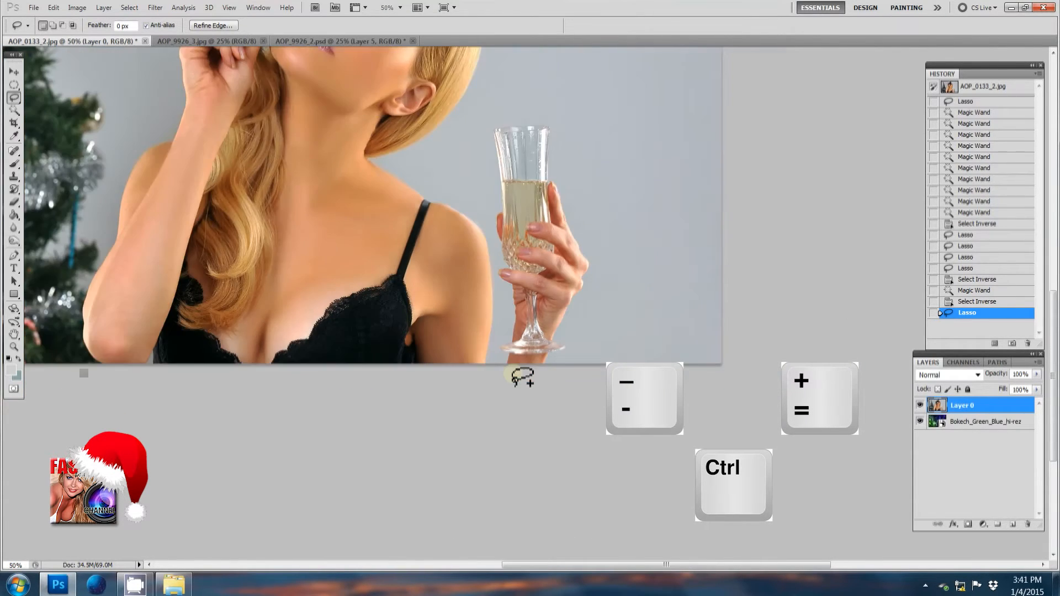
pyautogui.hotkey('ctrl', '+')
pyautogui.hotkey('ctrl', '+')
pyautogui.hotkey('ctrl', '+')
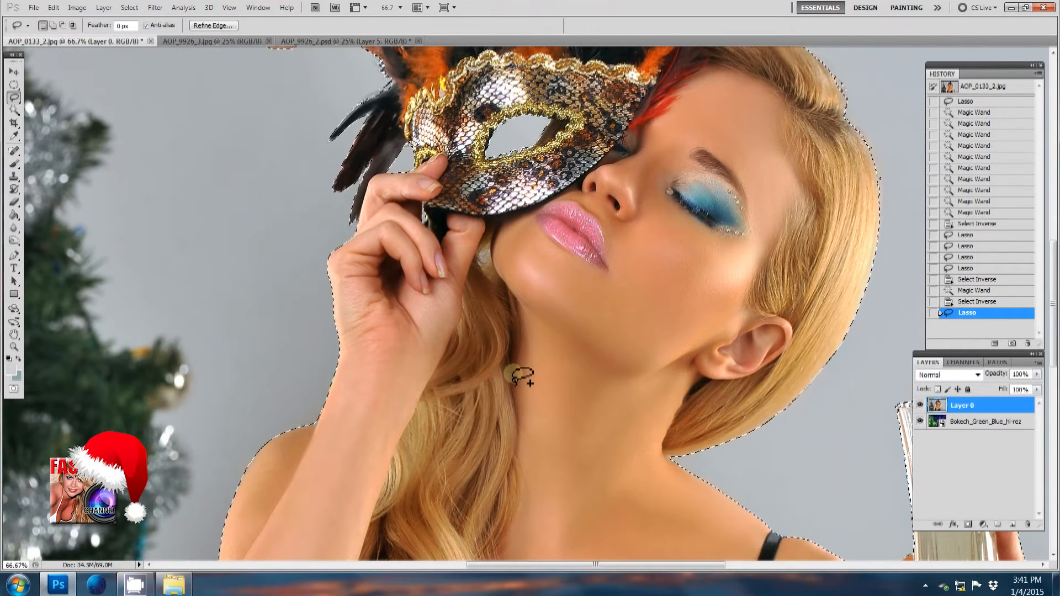
pyautogui.press('space')
pyautogui.moveTo(470, 160); pyautogui.dragTo(419, 493)
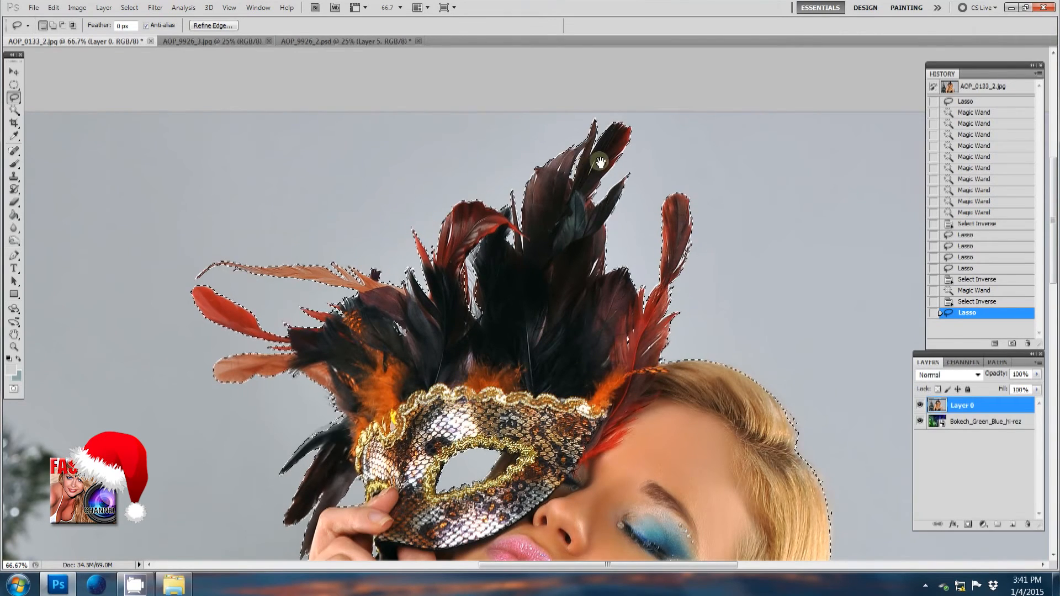
pyautogui.moveTo(538, 273); pyautogui.dragTo(559, 251)
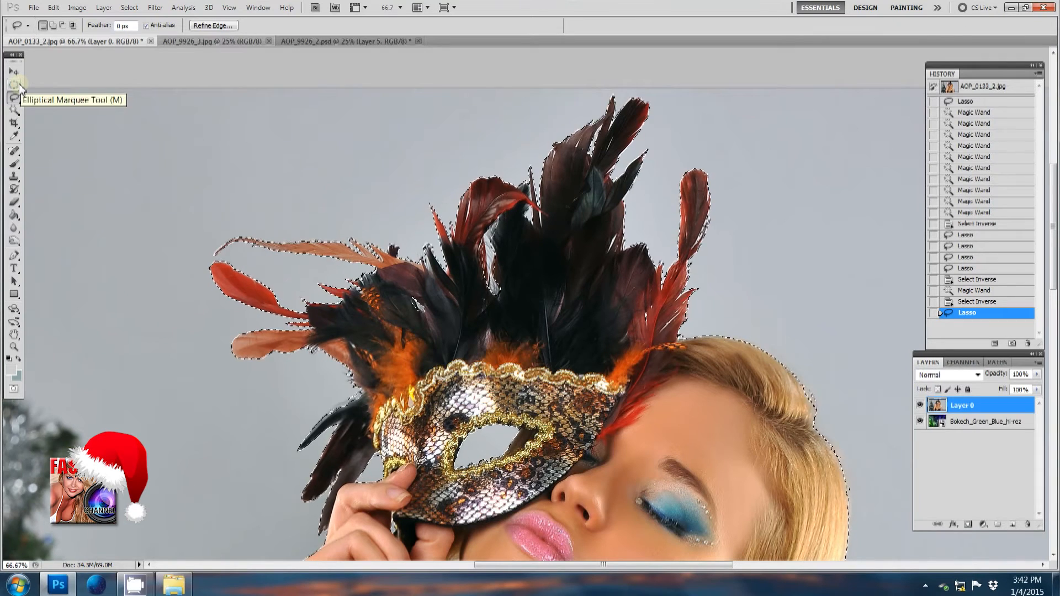
# Step: Open Refine Edge for the woman's selection and set its preview to On Layers
pyautogui.click(18, 113)
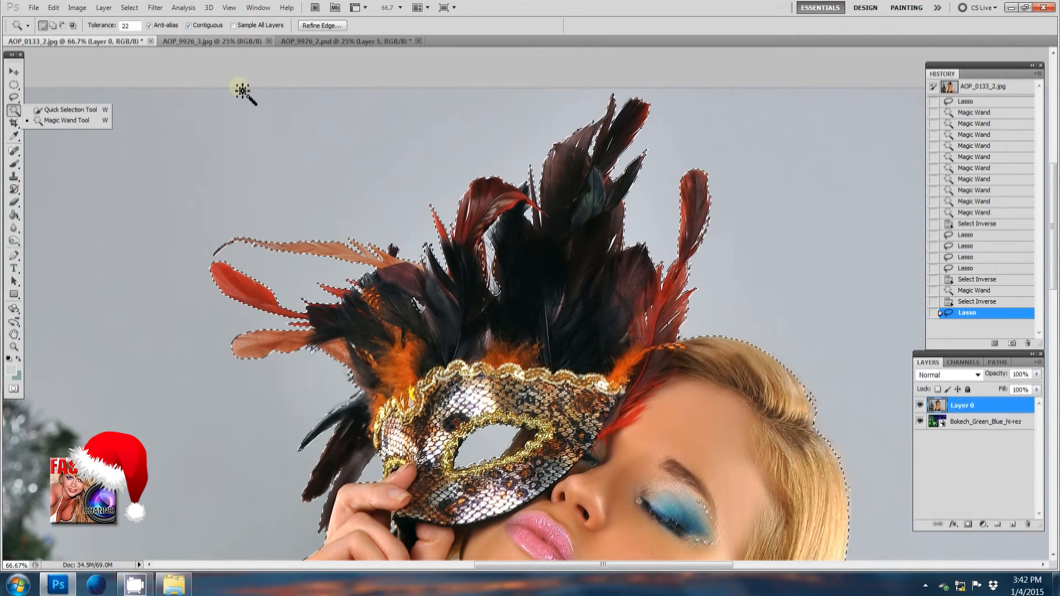
pyautogui.click(319, 26)
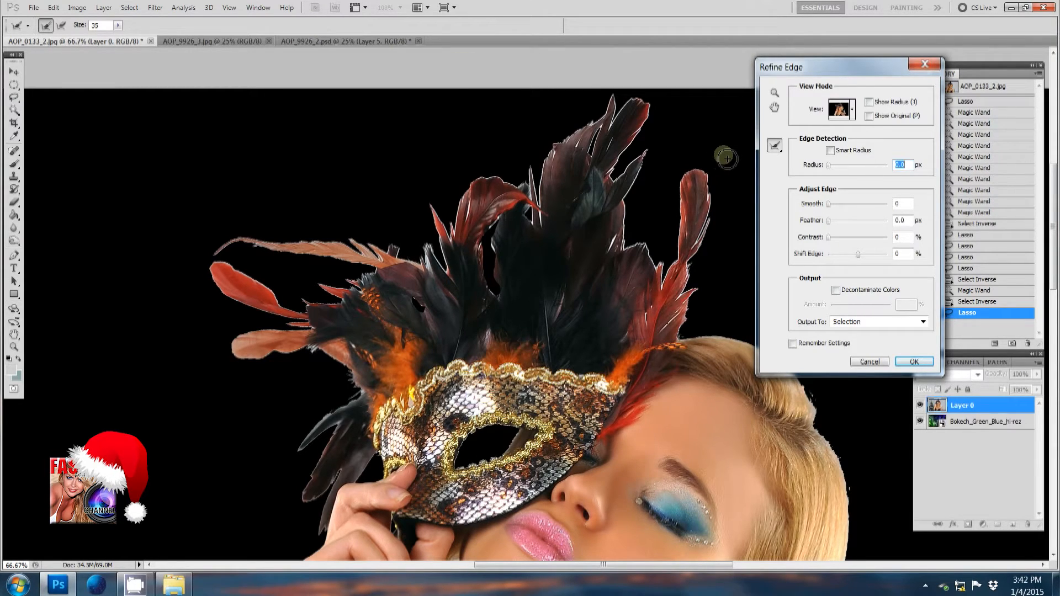
pyautogui.click(841, 109)
pyautogui.click(826, 166)
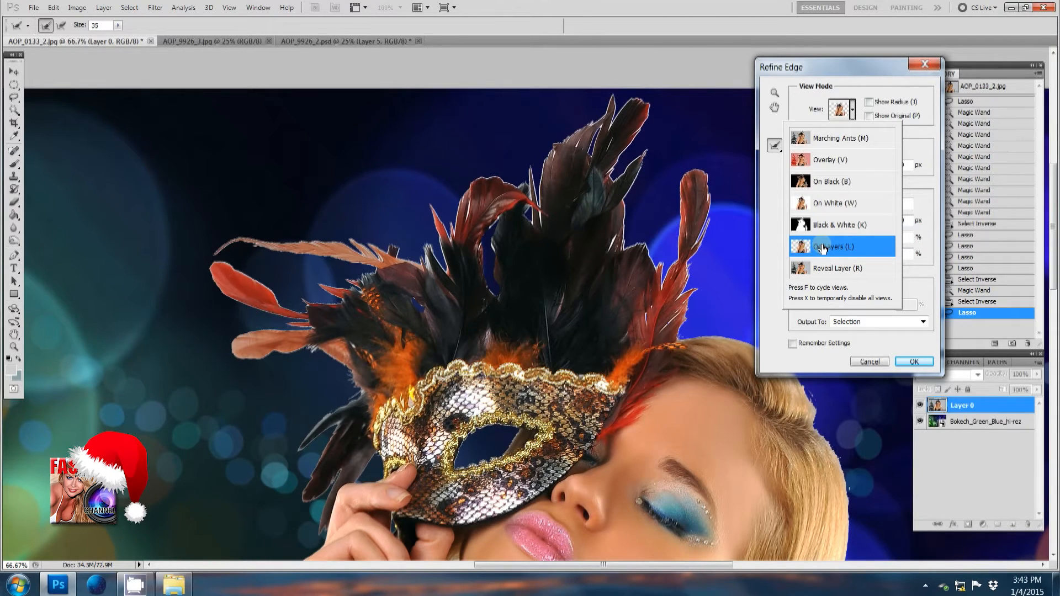
pyautogui.click(856, 105)
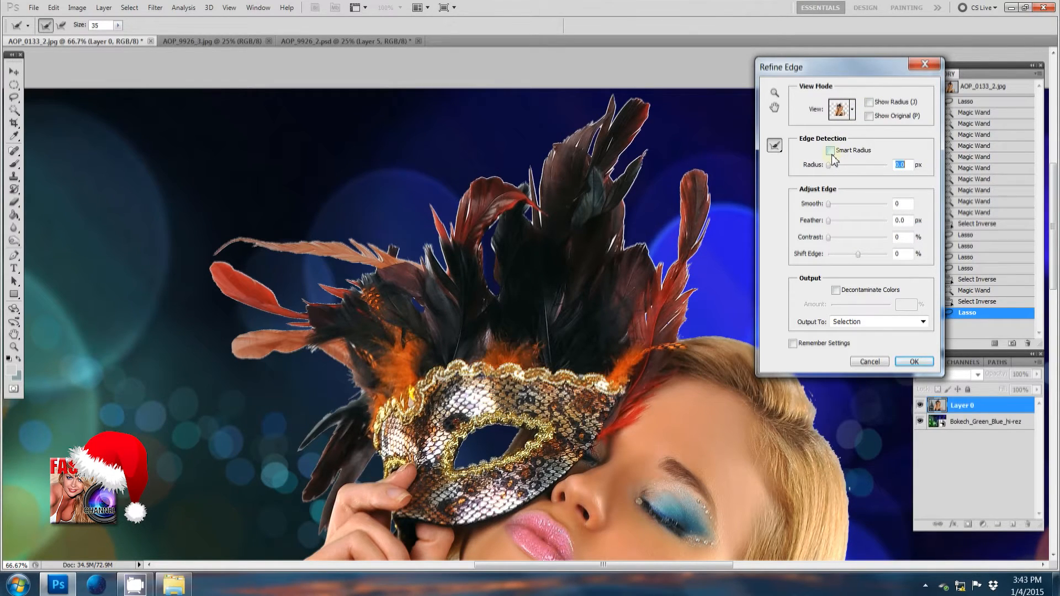
# Step: Set radius to 18.1 px, smooth to 8, feather to 0.2 px and shift edge to -1%, with output to New Layer with Layer Mask
pyautogui.moveTo(829, 167); pyautogui.dragTo(856, 165)
pyautogui.click(869, 105)
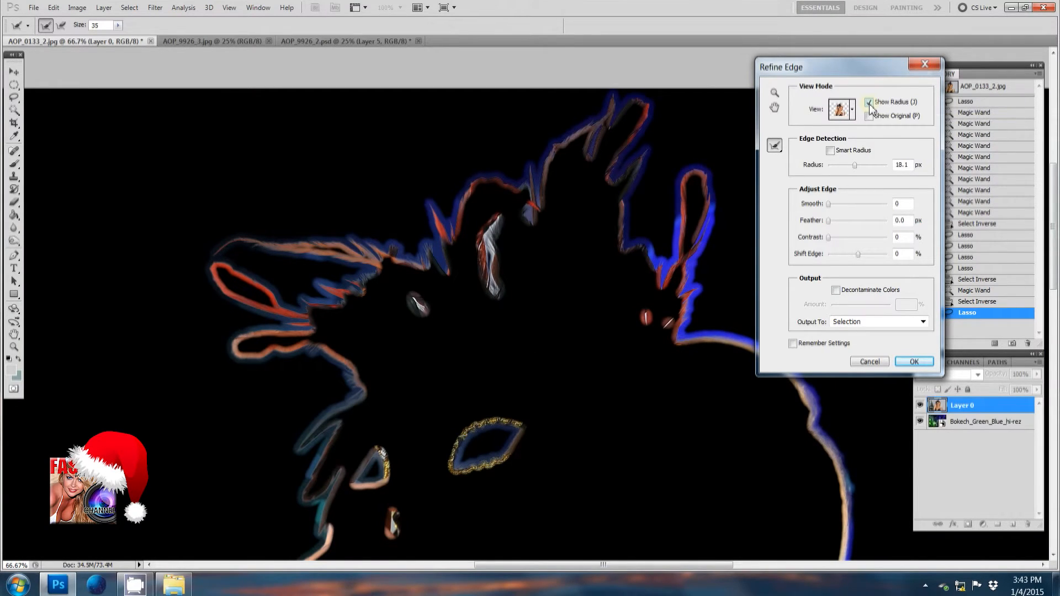
pyautogui.click(869, 104)
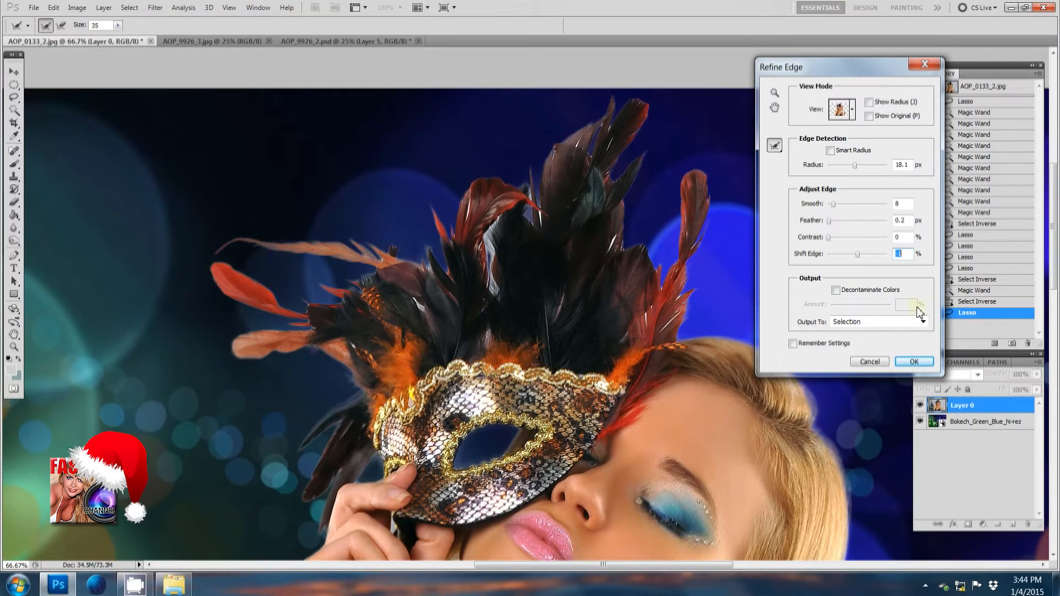
pyautogui.click(837, 290)
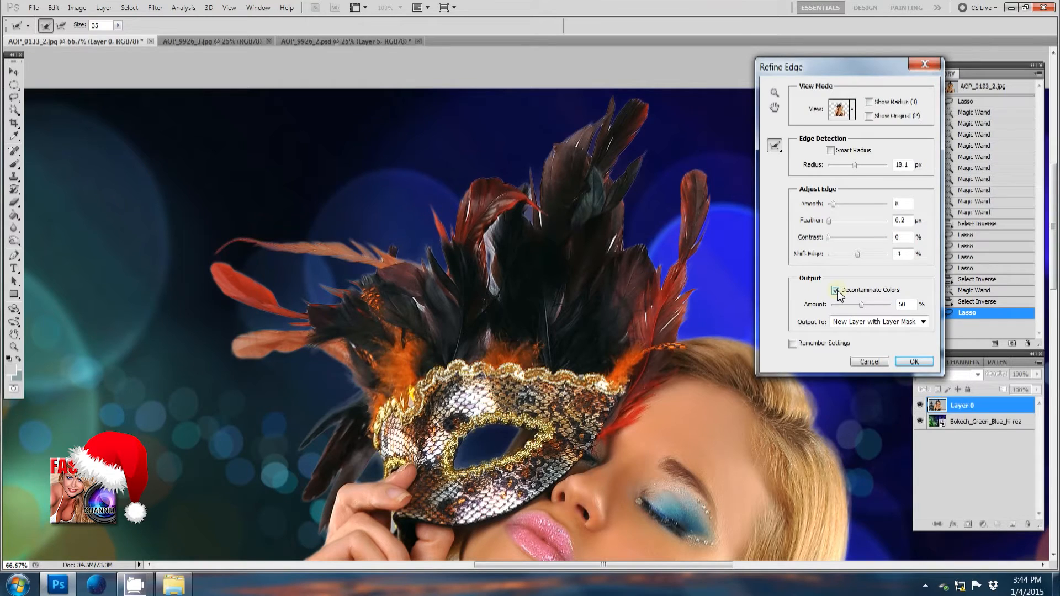
pyautogui.click(838, 291)
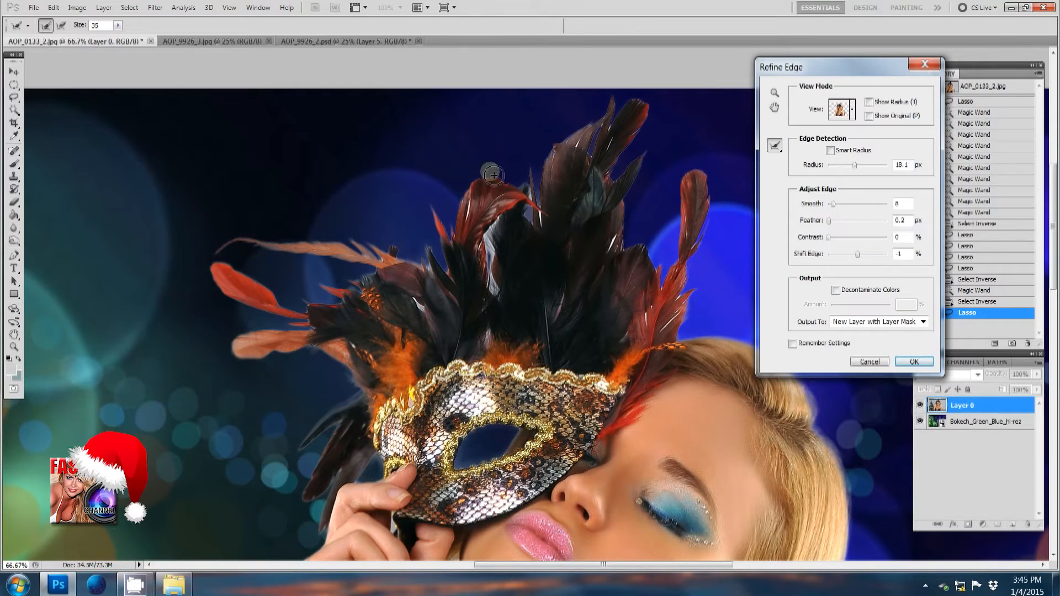
# Step: Refine the feather edges with a size 33 brush and a 30.1 px radius, and apply the refinement
pyautogui.click(117, 25)
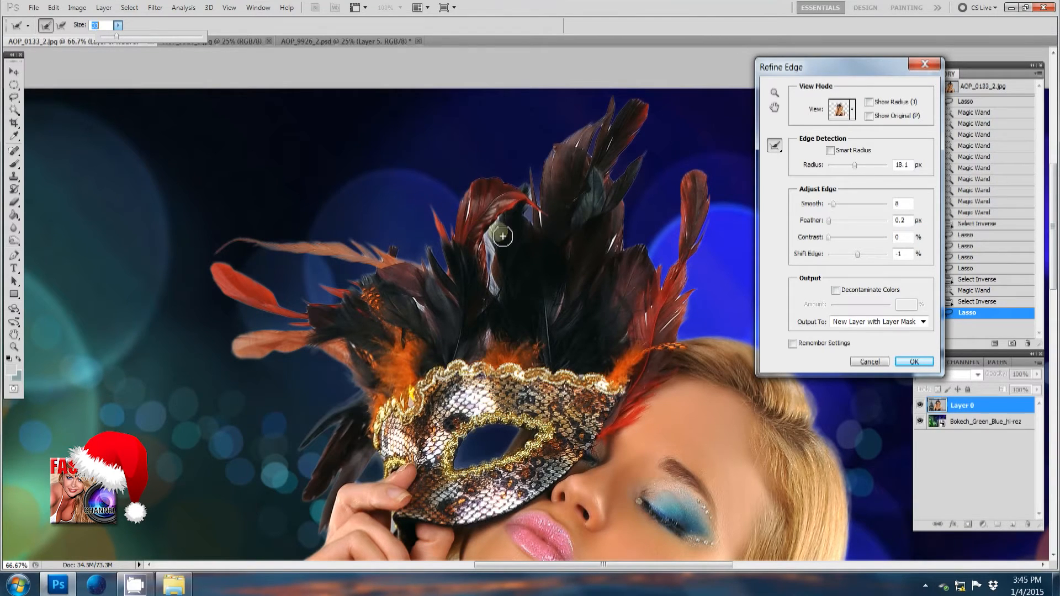
pyautogui.moveTo(505, 224)
pyautogui.mouseDown()
pyautogui.moveTo(503, 298)
pyautogui.moveTo(490, 268)
pyautogui.moveTo(495, 232)
pyautogui.moveTo(530, 201)
pyautogui.moveTo(496, 182)
pyautogui.moveTo(478, 187)
pyautogui.moveTo(455, 237)
pyautogui.moveTo(436, 205)
pyautogui.moveTo(447, 261)
pyautogui.moveTo(432, 244)
pyautogui.moveTo(432, 270)
pyautogui.moveTo(390, 249)
pyautogui.moveTo(227, 245)
pyautogui.moveTo(216, 257)
pyautogui.moveTo(344, 261)
pyautogui.moveTo(375, 273)
pyautogui.moveTo(284, 258)
pyautogui.moveTo(371, 271)
pyautogui.moveTo(362, 286)
pyautogui.moveTo(328, 285)
pyautogui.moveTo(359, 291)
pyautogui.moveTo(316, 281)
pyautogui.moveTo(344, 300)
pyautogui.moveTo(312, 309)
pyautogui.moveTo(238, 268)
pyautogui.moveTo(207, 279)
pyautogui.moveTo(256, 315)
pyautogui.moveTo(315, 332)
pyautogui.moveTo(227, 345)
pyautogui.moveTo(281, 361)
pyautogui.moveTo(330, 357)
pyautogui.moveTo(358, 384)
pyautogui.moveTo(318, 428)
pyautogui.moveTo(348, 397)
pyautogui.mouseUp()
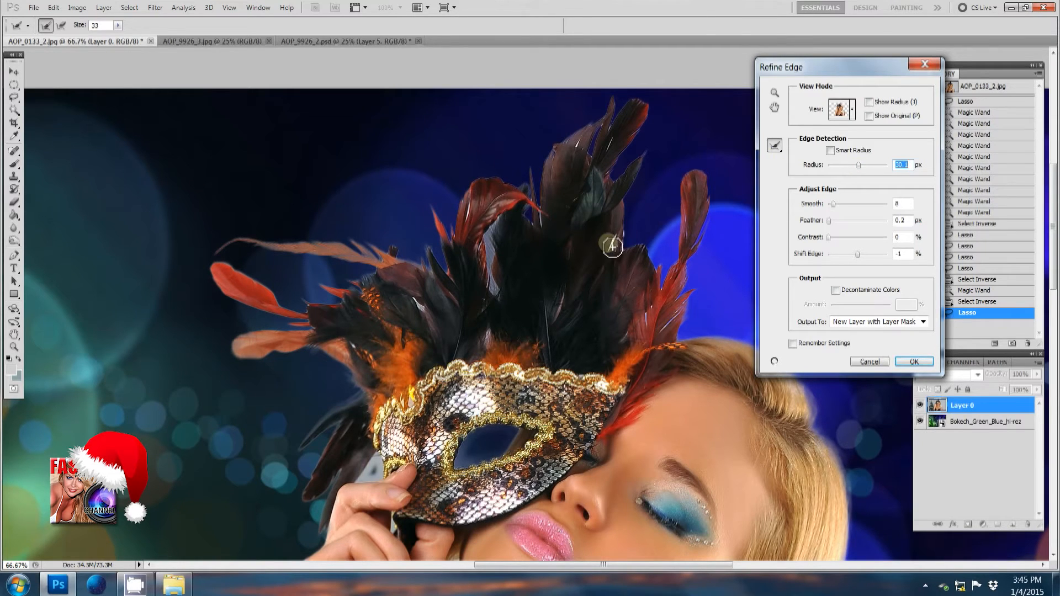
pyautogui.moveTo(605, 272)
pyautogui.mouseDown()
pyautogui.moveTo(571, 345)
pyautogui.moveTo(566, 302)
pyautogui.moveTo(564, 317)
pyautogui.moveTo(507, 293)
pyautogui.moveTo(500, 303)
pyautogui.moveTo(493, 259)
pyautogui.moveTo(503, 219)
pyautogui.moveTo(490, 278)
pyautogui.moveTo(554, 304)
pyautogui.mouseUp()
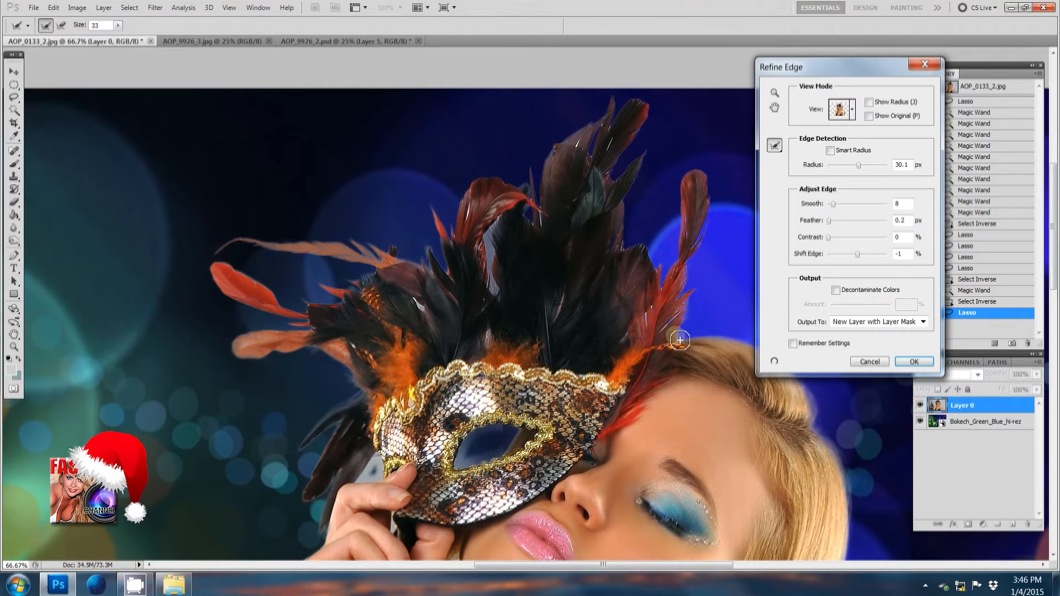
pyautogui.moveTo(689, 321)
pyautogui.mouseDown()
pyautogui.moveTo(686, 283)
pyautogui.moveTo(712, 228)
pyautogui.moveTo(705, 173)
pyautogui.moveTo(693, 175)
pyautogui.moveTo(668, 285)
pyautogui.moveTo(659, 257)
pyautogui.mouseUp()
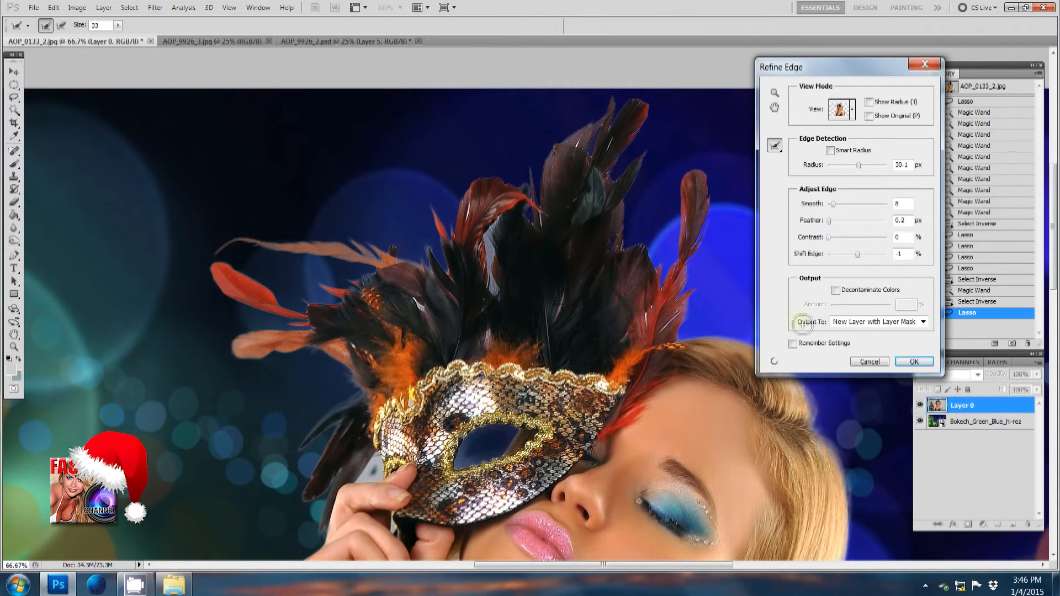
pyautogui.click(914, 362)
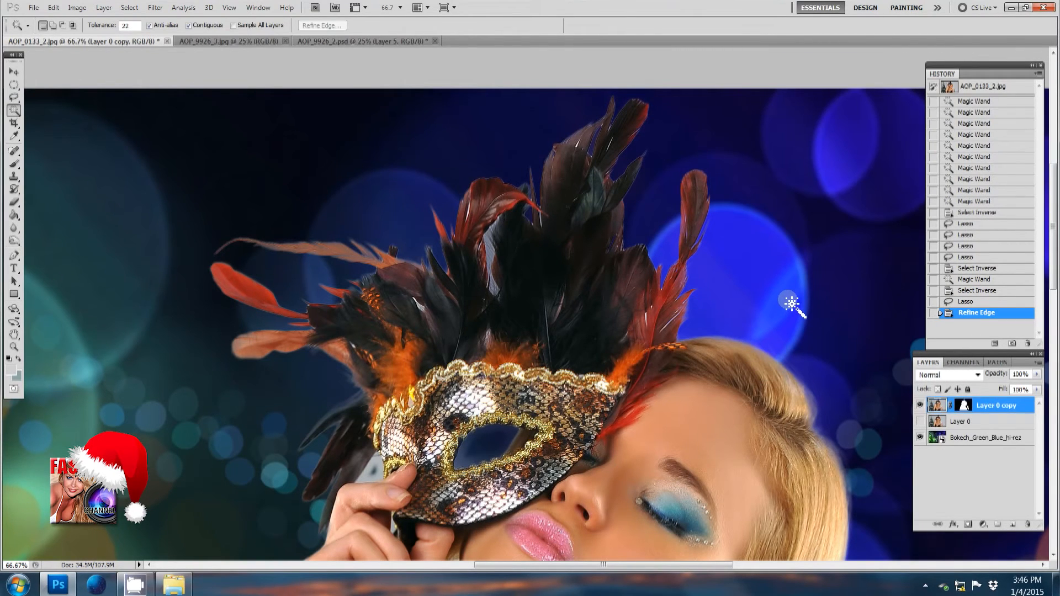
# Step: Burn the grey gap between the mask's central feathers on Layer 0 copy, with the Burn tool at Shadows range and 56% exposure
pyautogui.hotkey('ctrl', '0')
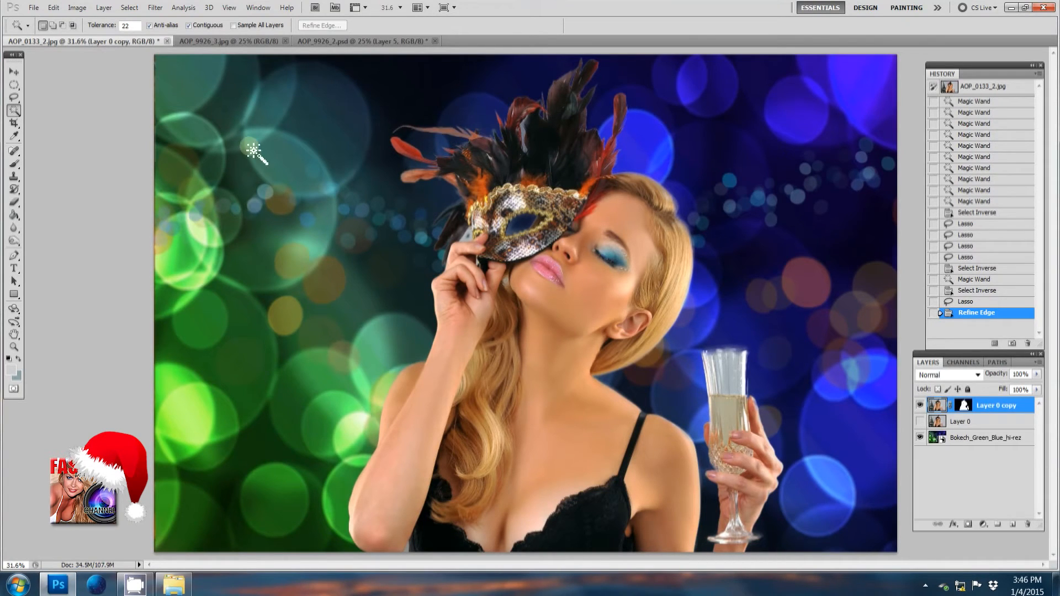
pyautogui.click(15, 242)
pyautogui.click(15, 241)
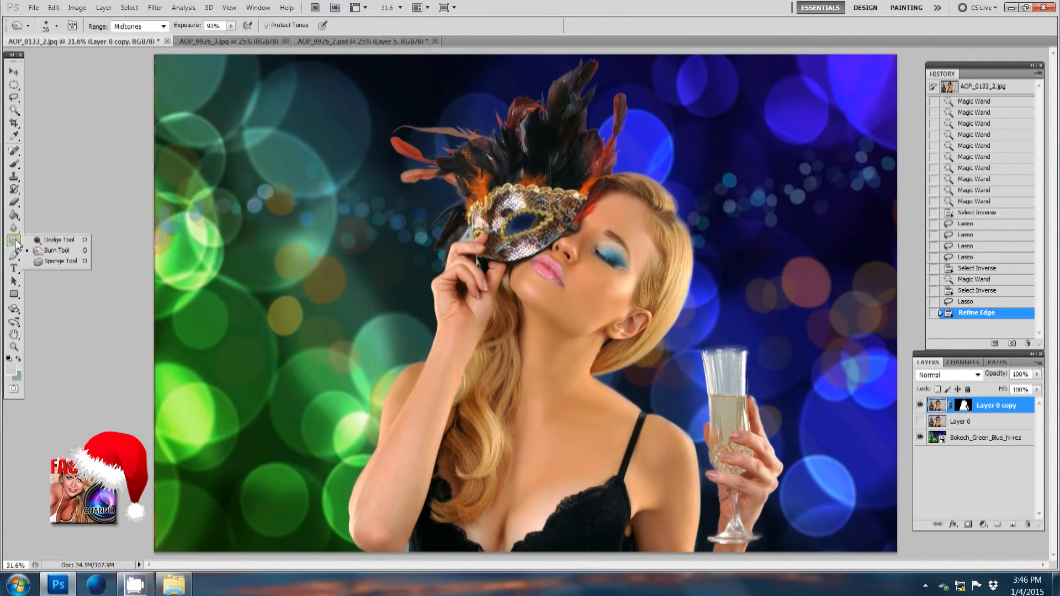
pyautogui.click(47, 241)
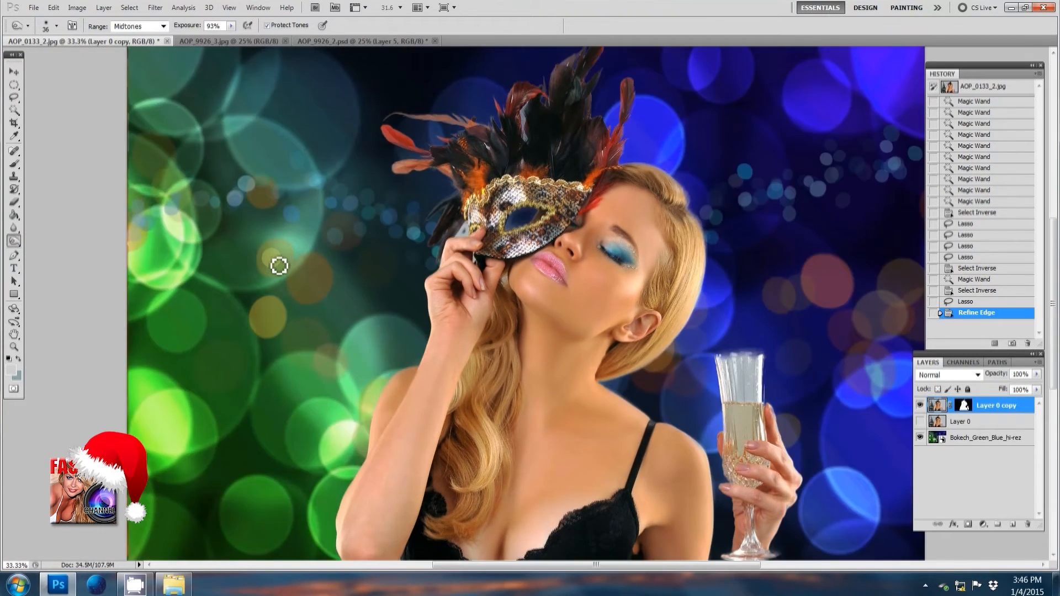
pyautogui.hotkey('ctrl', '1')
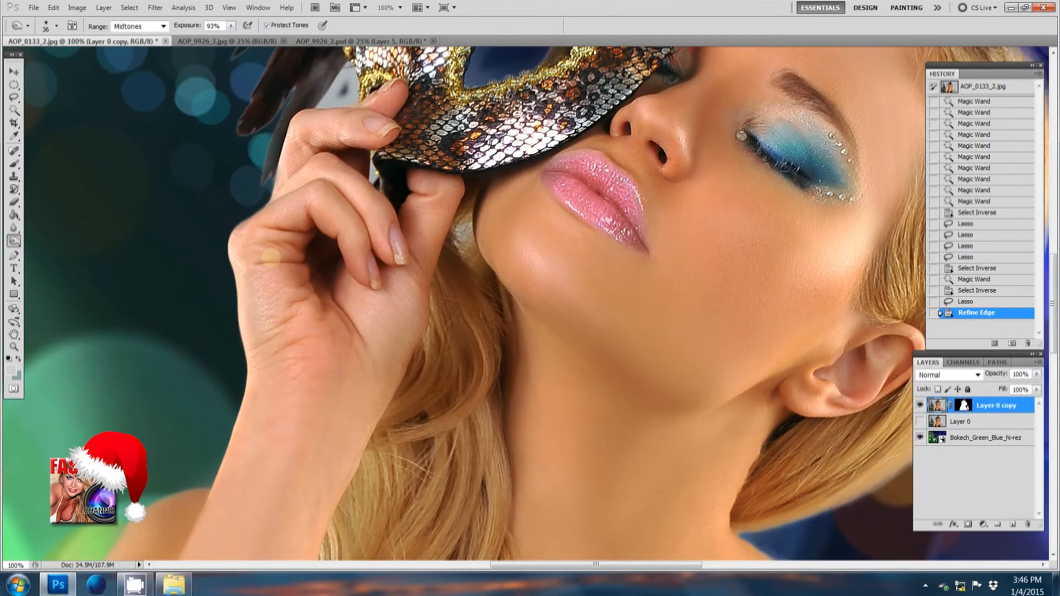
pyautogui.moveTo(263, 199); pyautogui.dragTo(269, 508)
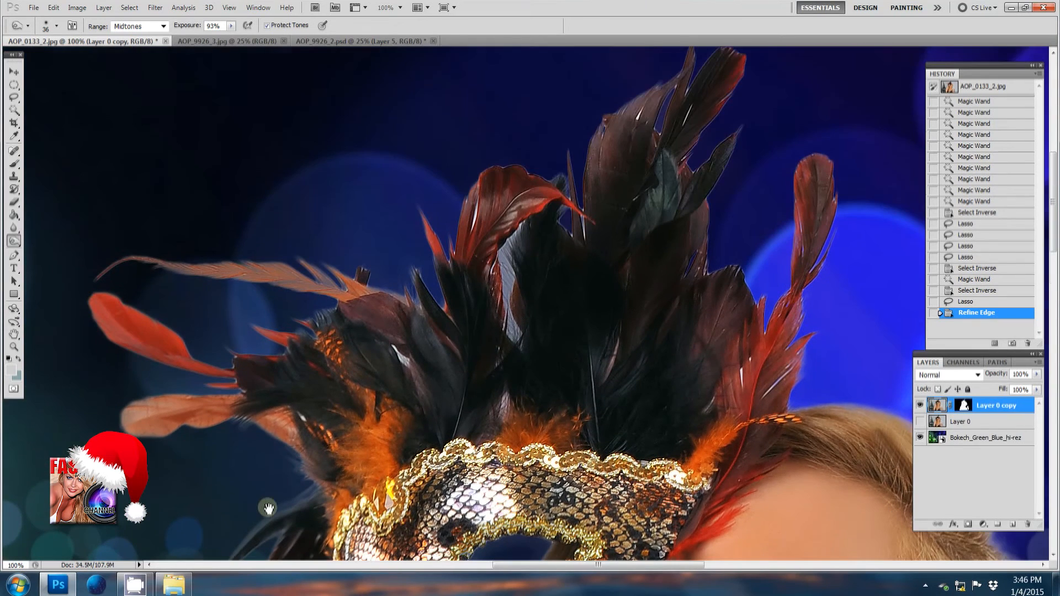
pyautogui.click(161, 26)
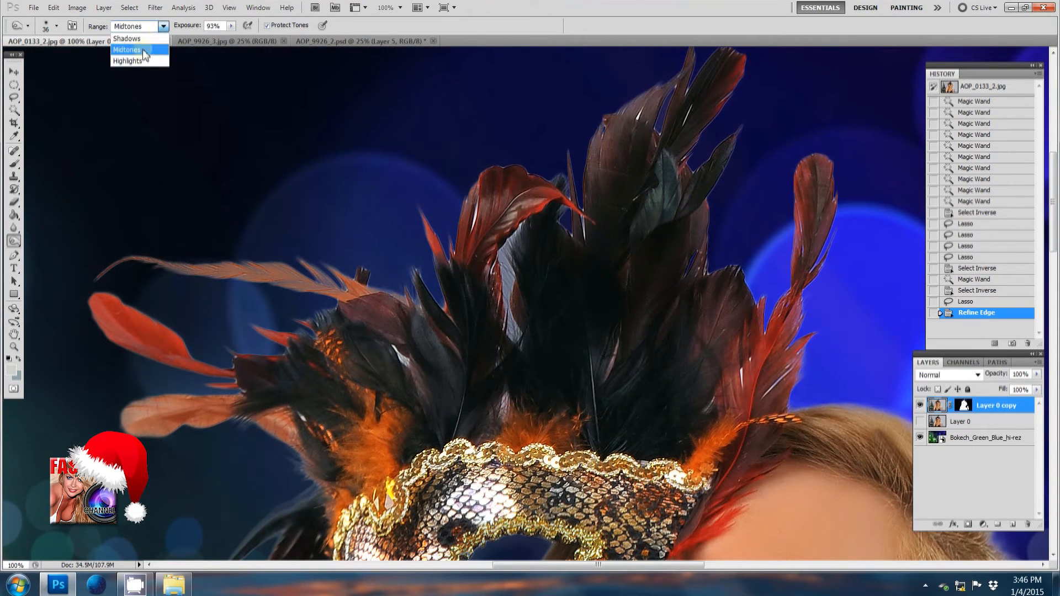
pyautogui.click(231, 26)
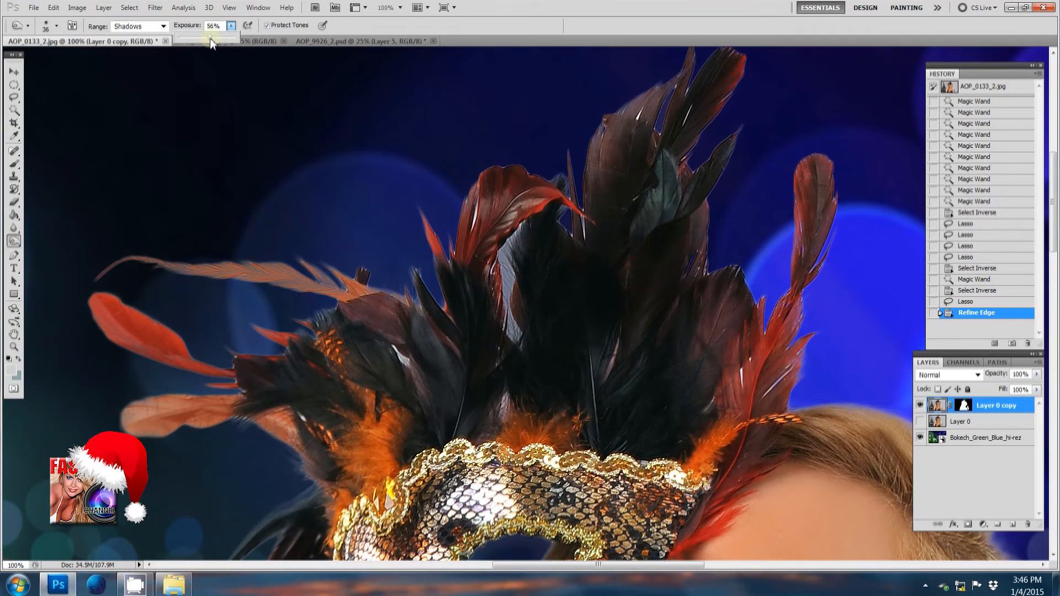
pyautogui.moveTo(509, 263); pyautogui.dragTo(509, 345)
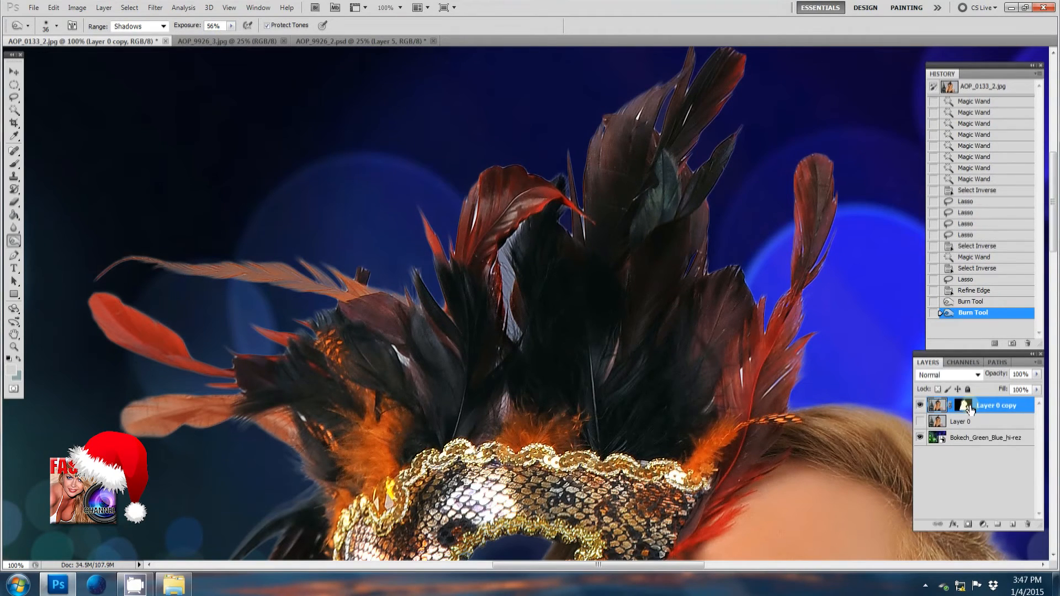
# Step: Burn the layer mask of Layer 0 copy along the feathers nearest the bright blue circle, with exposure at 76%
pyautogui.click(965, 407)
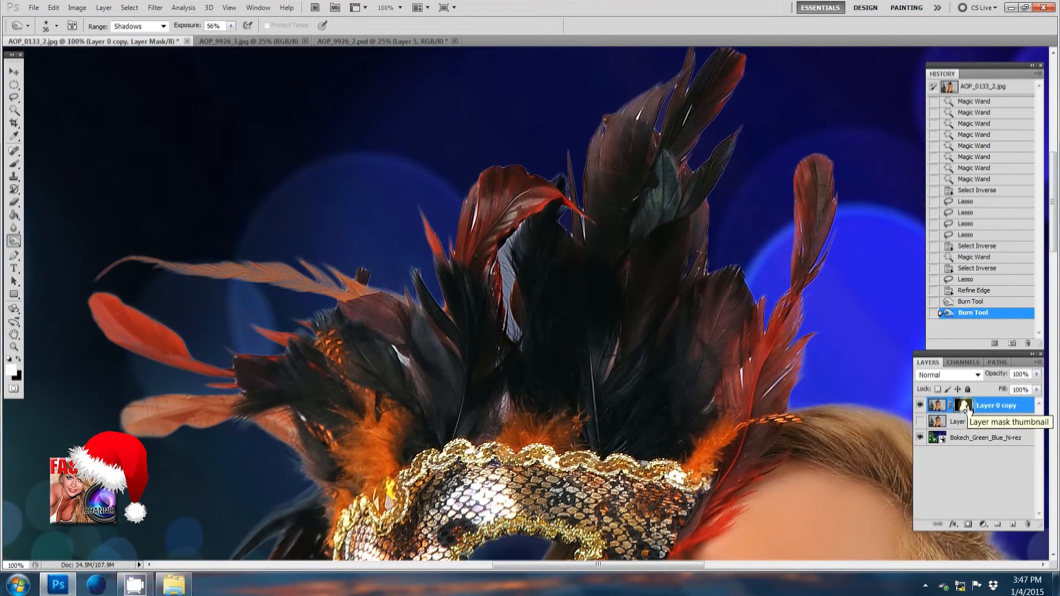
pyautogui.press('7')
pyautogui.press('6')
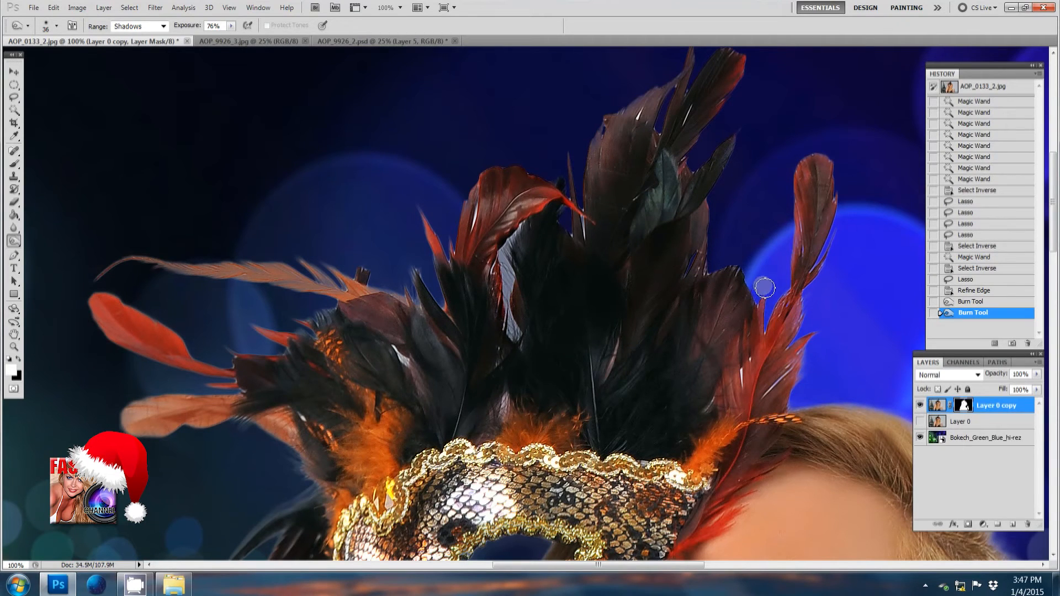
pyautogui.moveTo(793, 179)
pyautogui.mouseDown()
pyautogui.moveTo(836, 166)
pyautogui.moveTo(803, 334)
pyautogui.moveTo(782, 359)
pyautogui.moveTo(798, 348)
pyautogui.moveTo(804, 370)
pyautogui.moveTo(742, 410)
pyautogui.moveTo(743, 385)
pyautogui.mouseUp()
# Step: Burn the layer mask in the narrow gap beside the curled red feather to hide the leftover grey backdrop
pyautogui.moveTo(552, 238)
pyautogui.mouseDown()
pyautogui.moveTo(520, 228)
pyautogui.moveTo(509, 292)
pyautogui.moveTo(511, 233)
pyautogui.moveTo(503, 281)
pyautogui.moveTo(515, 239)
pyautogui.mouseUp()
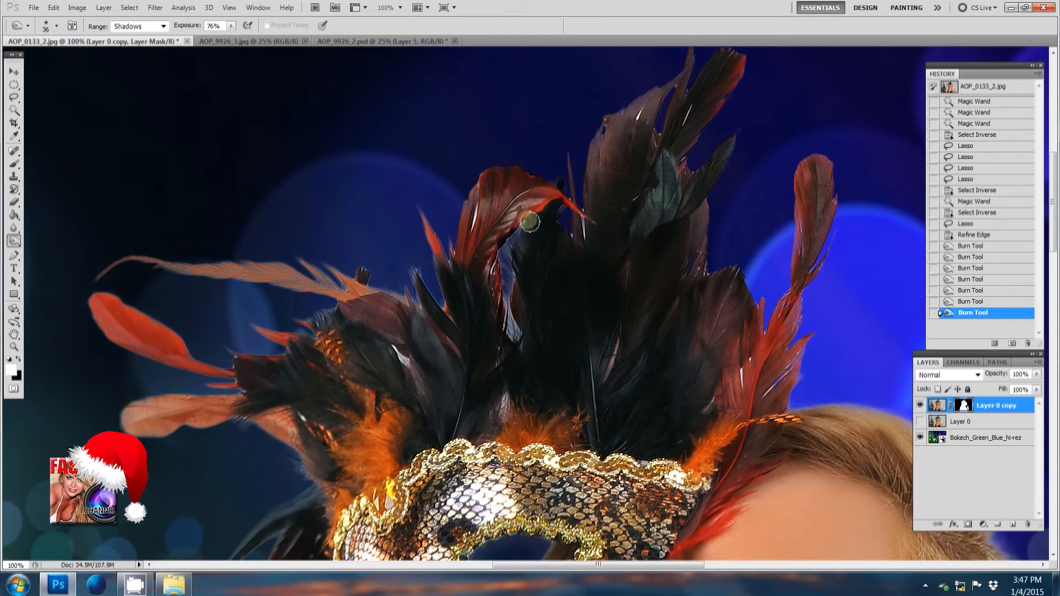
pyautogui.moveTo(515, 323); pyautogui.dragTo(509, 298)
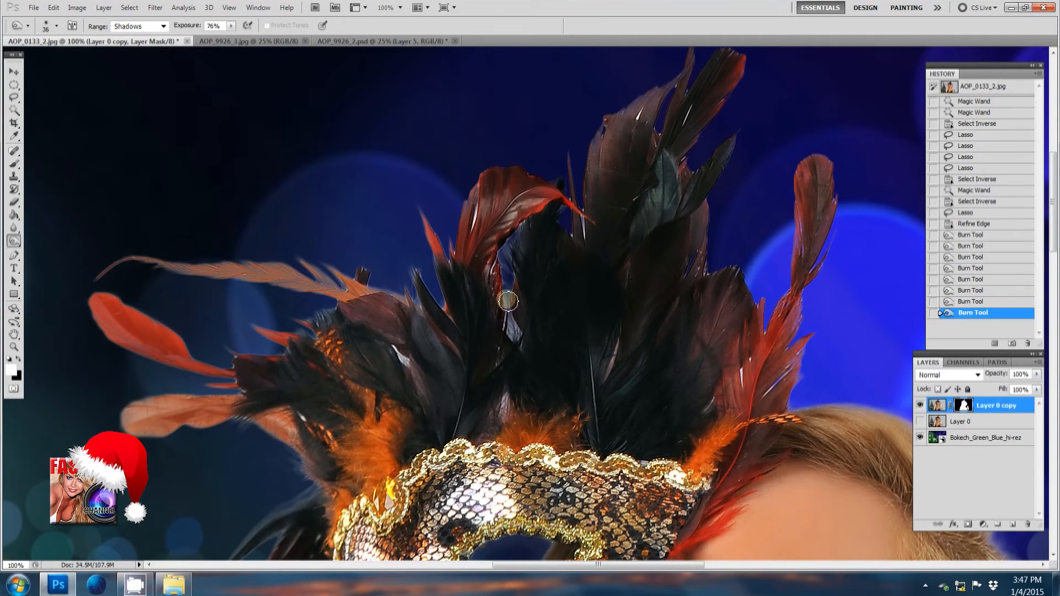
pyautogui.click(515, 339)
pyautogui.click(517, 336)
pyautogui.click(518, 333)
pyautogui.click(512, 326)
pyautogui.moveTo(503, 265)
pyautogui.mouseDown()
pyautogui.moveTo(536, 207)
pyautogui.moveTo(472, 212)
pyautogui.moveTo(474, 223)
pyautogui.moveTo(477, 201)
pyautogui.moveTo(478, 226)
pyautogui.moveTo(463, 212)
pyautogui.moveTo(455, 267)
pyautogui.moveTo(418, 268)
pyautogui.moveTo(423, 319)
pyautogui.moveTo(420, 304)
pyautogui.moveTo(323, 262)
pyautogui.moveTo(347, 293)
pyautogui.moveTo(291, 245)
pyautogui.moveTo(335, 286)
pyautogui.moveTo(288, 262)
pyautogui.moveTo(158, 254)
pyautogui.moveTo(129, 278)
pyautogui.moveTo(179, 282)
pyautogui.moveTo(164, 272)
pyautogui.moveTo(338, 308)
pyautogui.moveTo(302, 338)
pyautogui.moveTo(253, 323)
pyautogui.moveTo(283, 354)
pyautogui.moveTo(246, 356)
pyautogui.moveTo(223, 339)
pyautogui.moveTo(226, 357)
pyautogui.moveTo(509, 354)
pyautogui.moveTo(512, 330)
pyautogui.mouseUp()
pyautogui.hotkey('ctrl', '0')
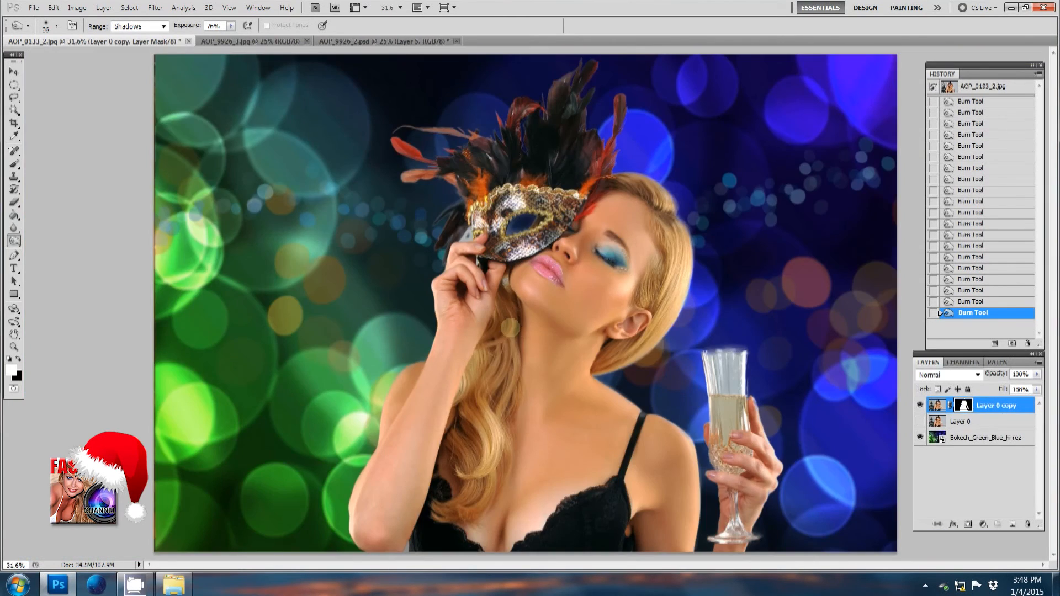
# Step: Move the masked woman toward the right side of the bokeh background
pyautogui.click(14, 72)
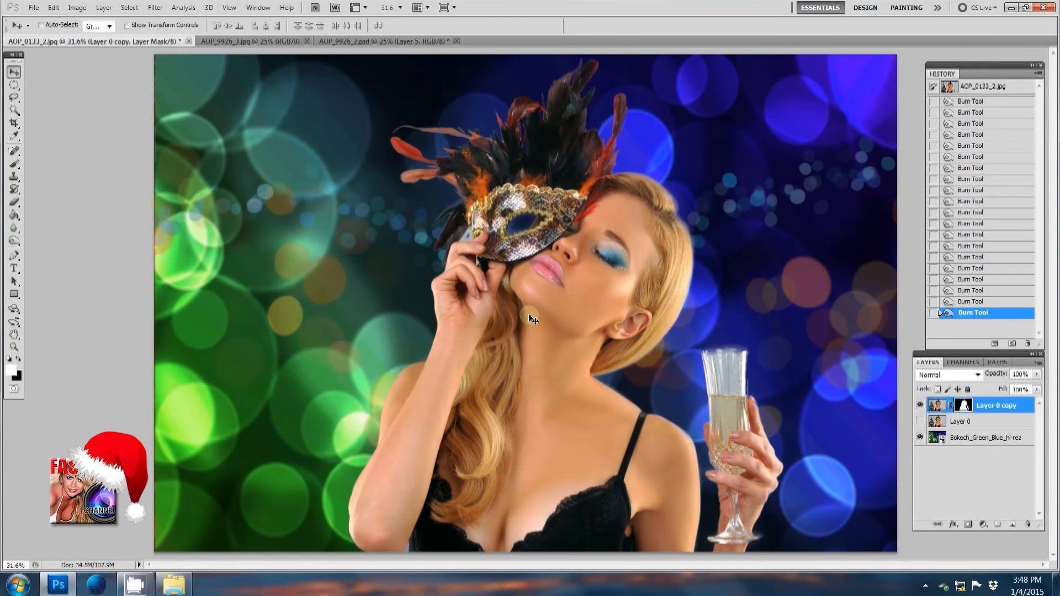
pyautogui.moveTo(549, 323); pyautogui.dragTo(656, 324)
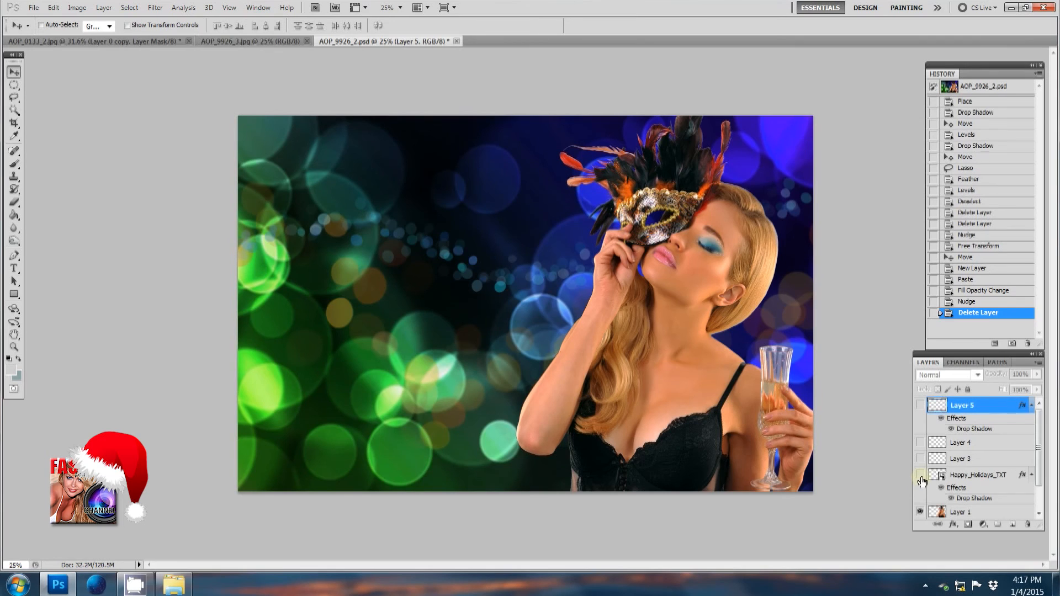
# Step: Show Layer 3, Layer 4, Layer 5 and the Happy_Holidays_TXT layer in AOP_9926_2.psd
pyautogui.click(920, 459)
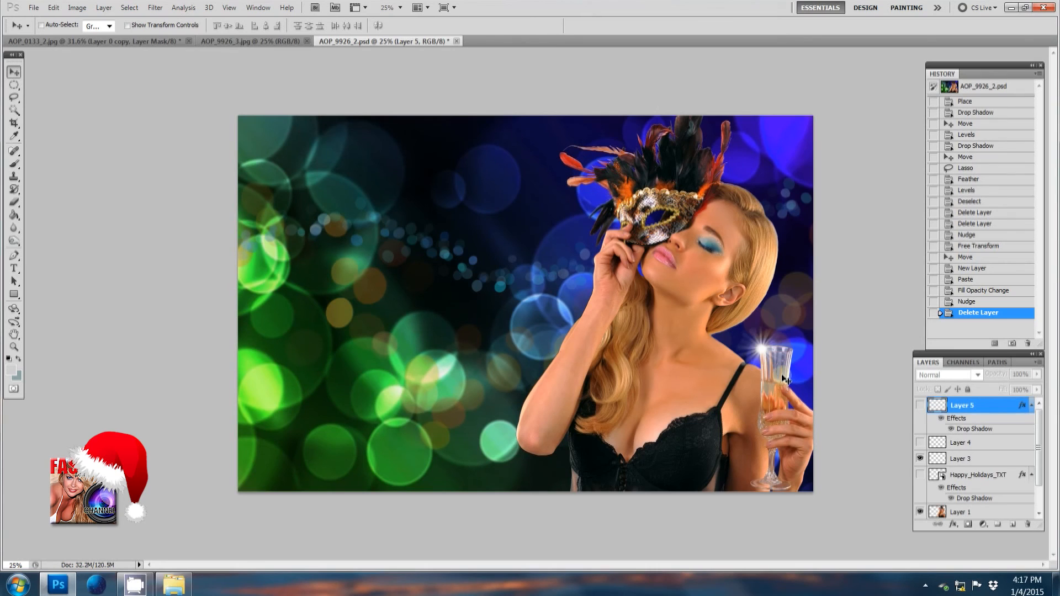
pyautogui.click(920, 442)
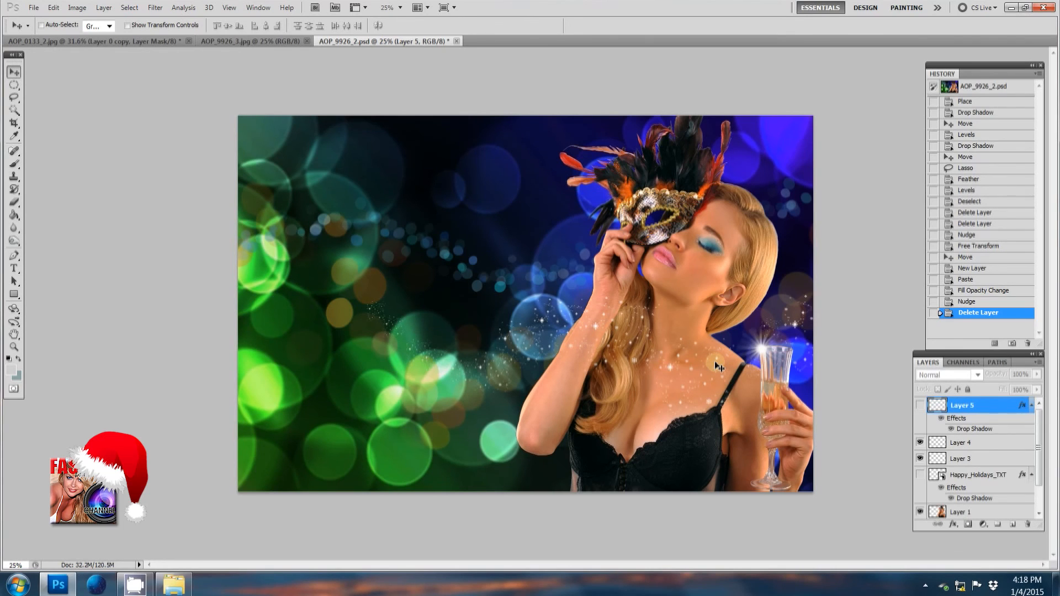
pyautogui.click(920, 406)
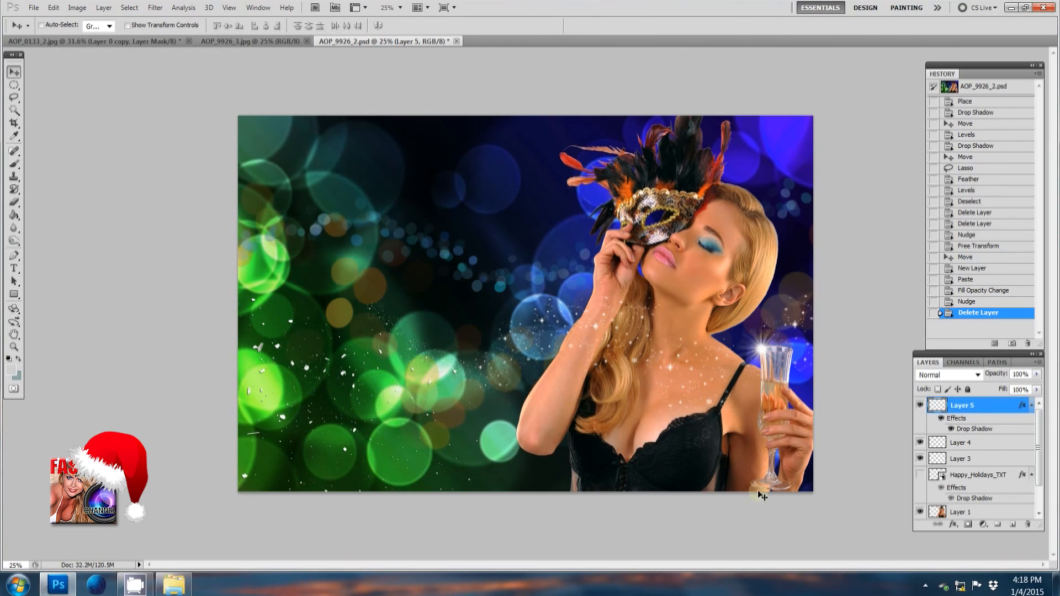
pyautogui.click(920, 475)
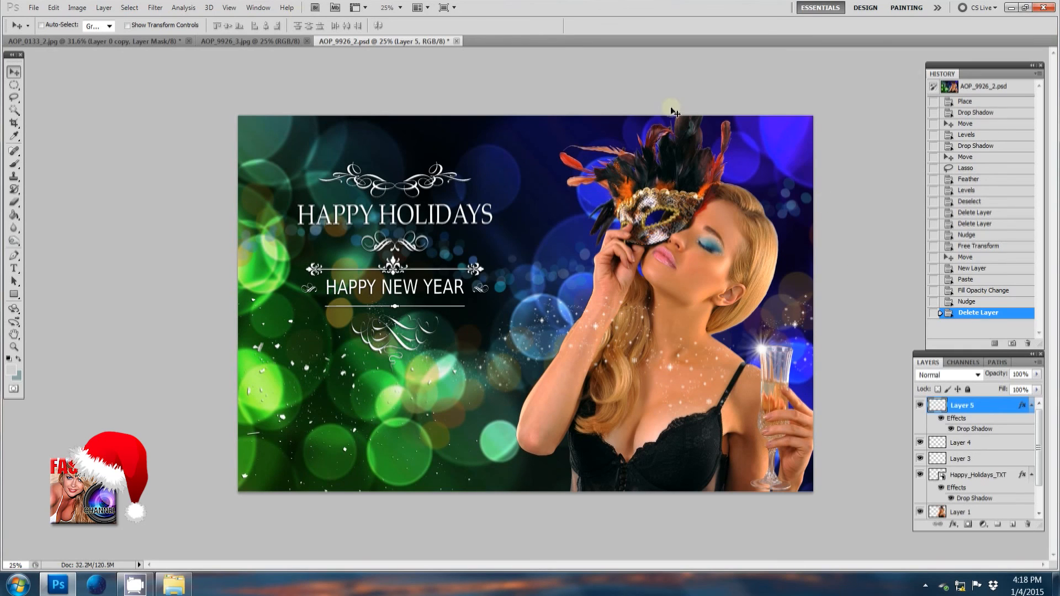
pyautogui.click(34, 8)
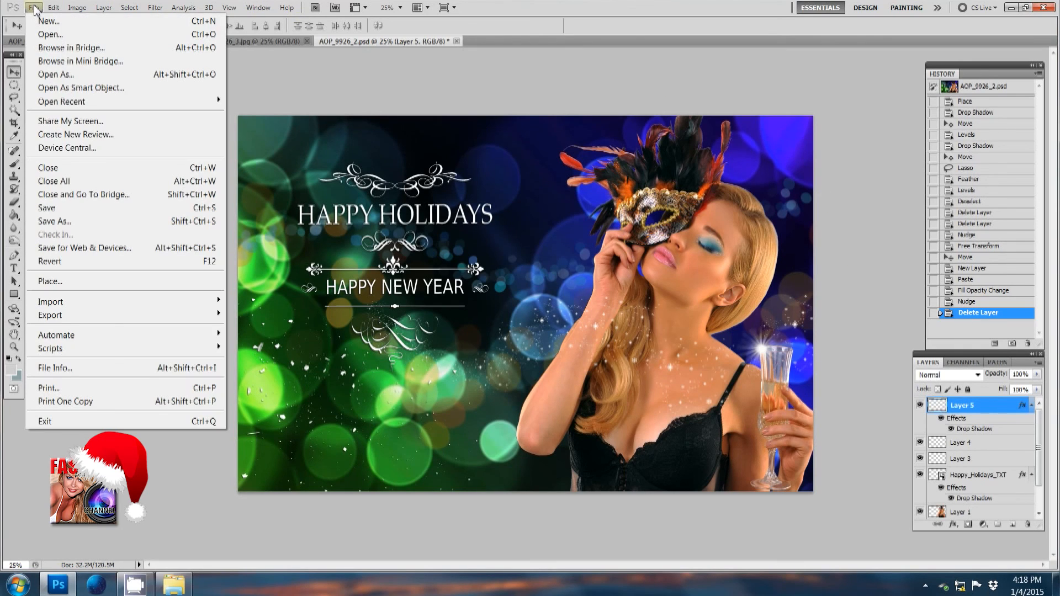
pyautogui.click(65, 223)
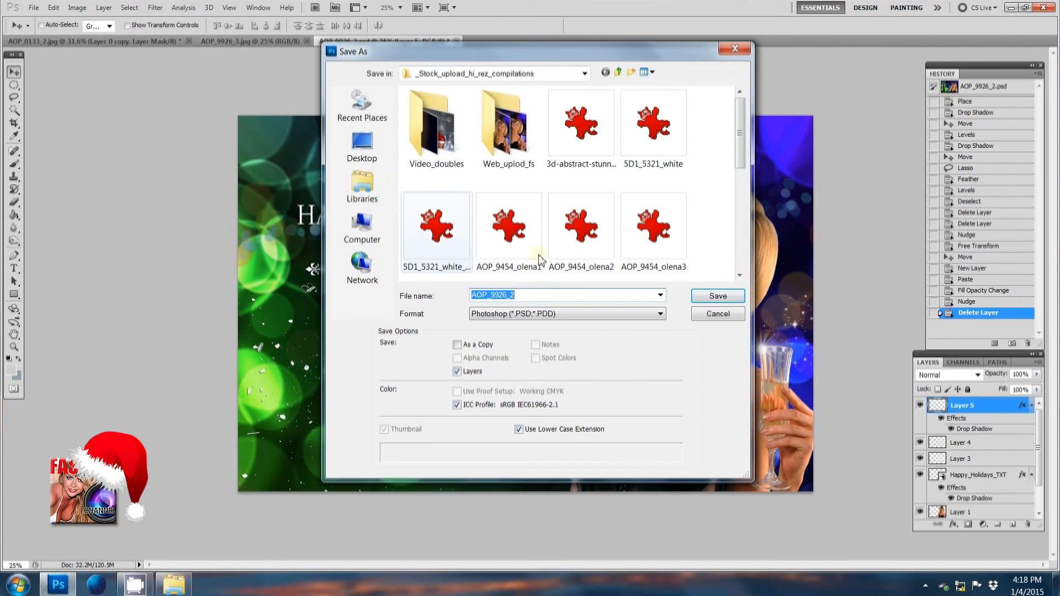
pyautogui.click(558, 314)
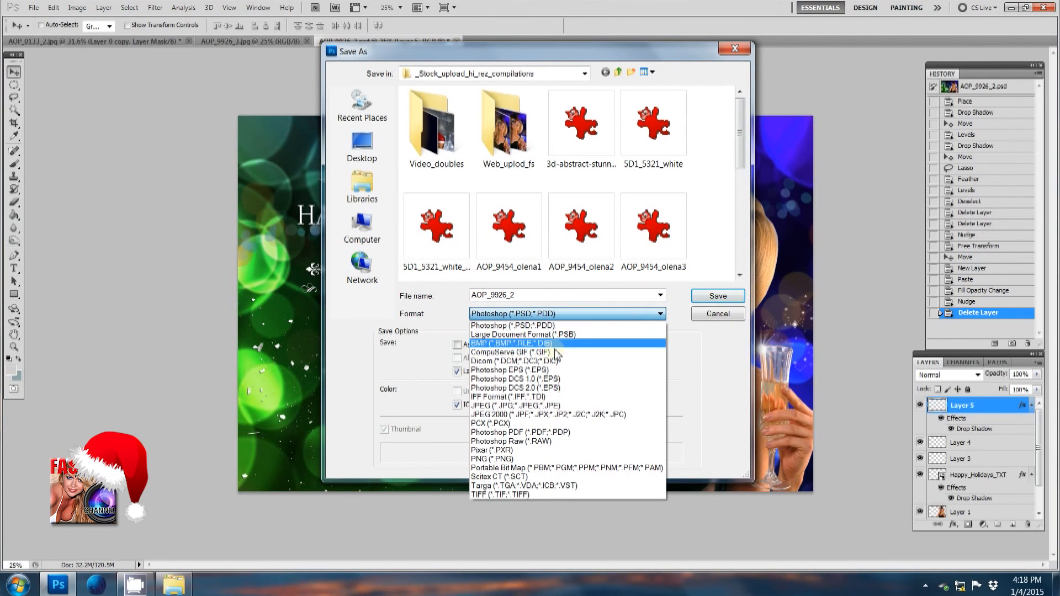
pyautogui.click(555, 406)
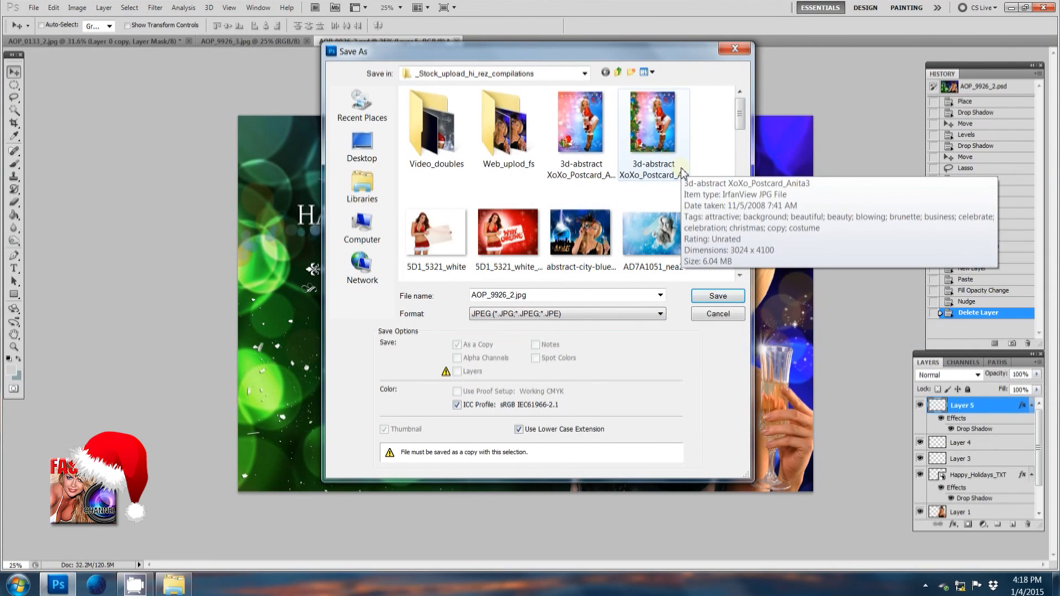
pyautogui.click(718, 314)
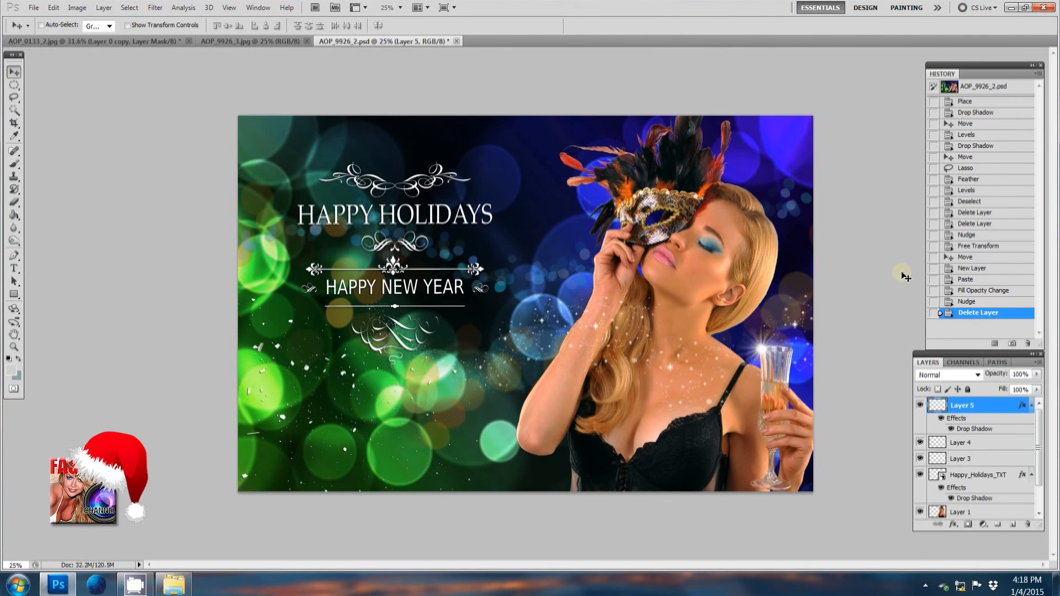